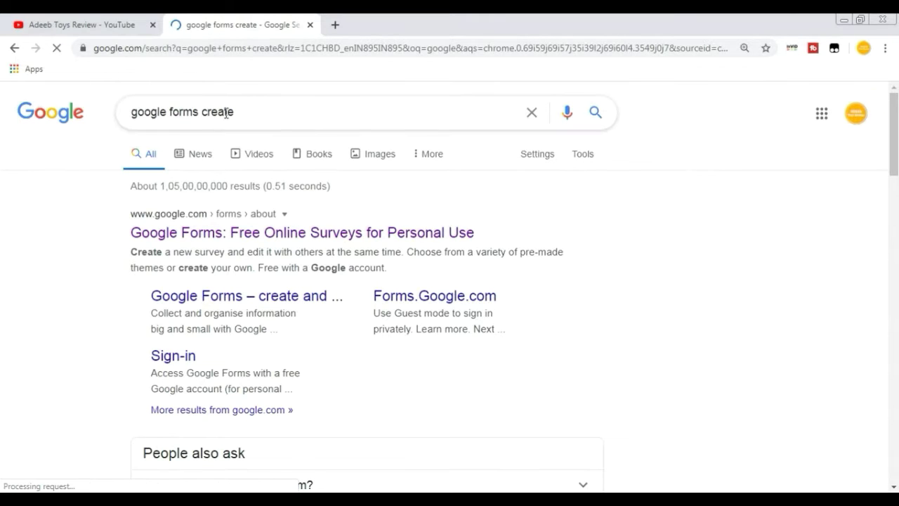
- Open Google Forms for personal use from the search results and create a new blank form
{"action": "left_click", "coordinate": [236, 241]}
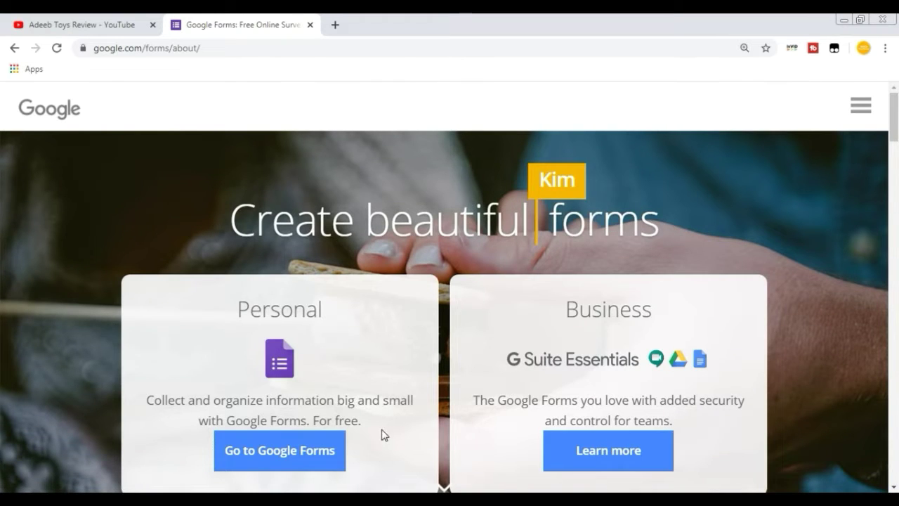
{"action": "left_click", "coordinate": [314, 446]}
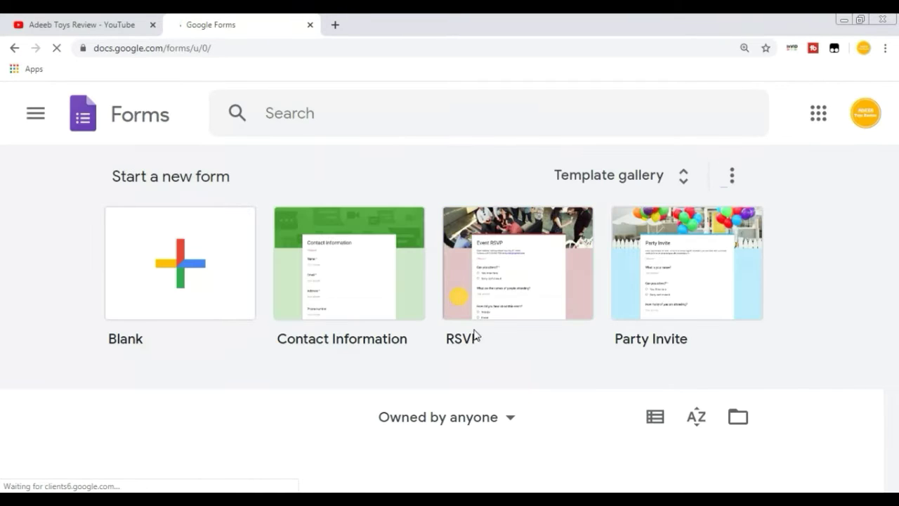
{"action": "scroll", "coordinate": [812, 364], "scroll_direction": "down", "scroll_amount": 2}
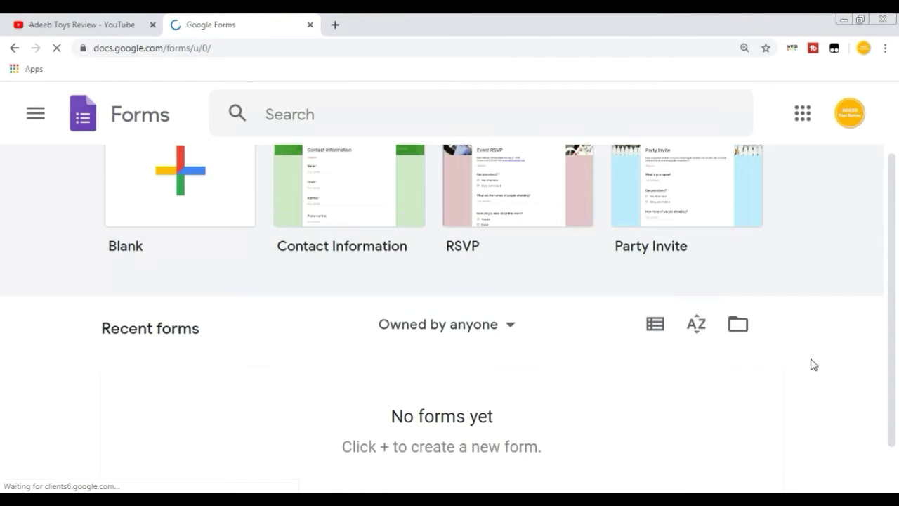
{"action": "scroll", "coordinate": [811, 363], "scroll_direction": "up", "scroll_amount": 2}
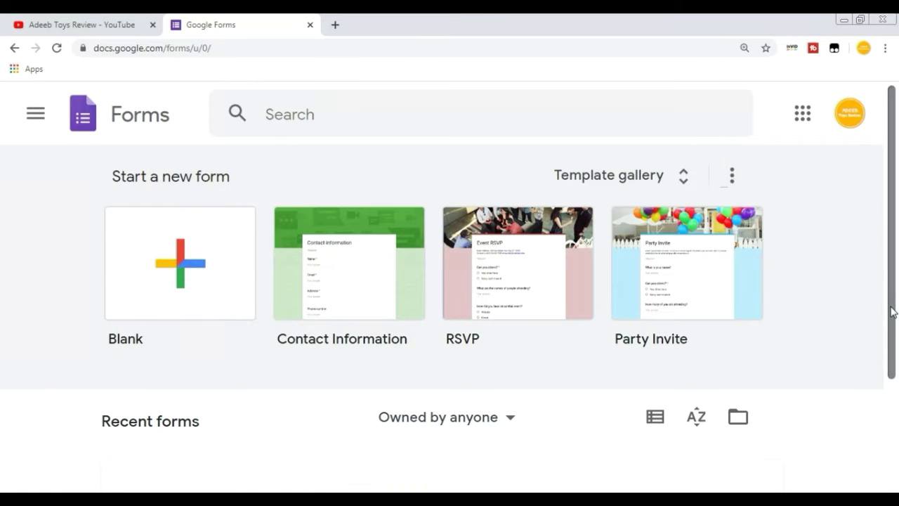
{"action": "scroll", "coordinate": [888, 307], "scroll_direction": "down", "scroll_amount": 2}
{"action": "scroll", "coordinate": [886, 306], "scroll_direction": "up", "scroll_amount": 2}
{"action": "scroll", "coordinate": [811, 305], "scroll_direction": "down", "scroll_amount": 2}
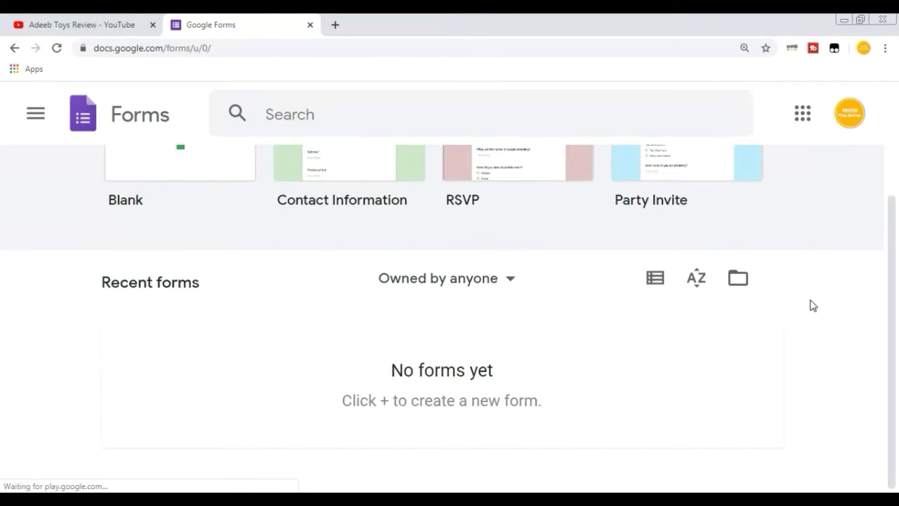
{"action": "scroll", "coordinate": [811, 305], "scroll_direction": "up", "scroll_amount": 2}
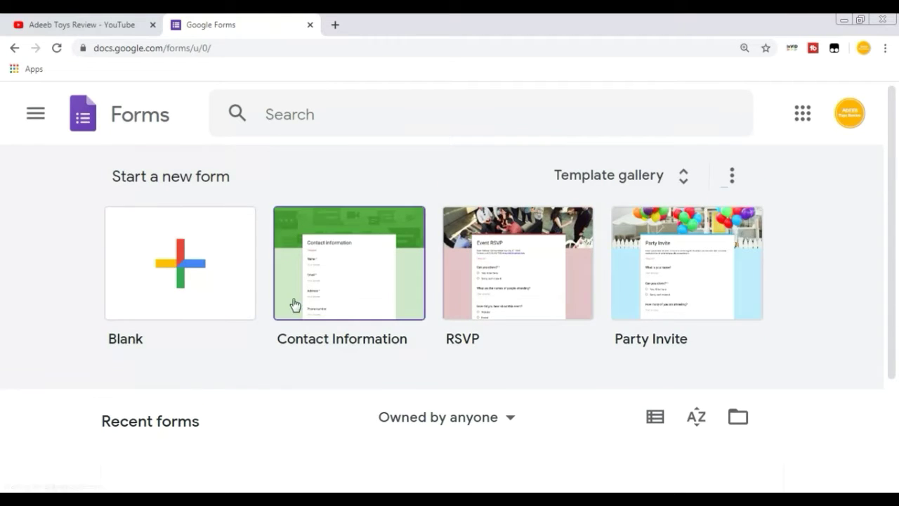
{"action": "left_click", "coordinate": [157, 305]}
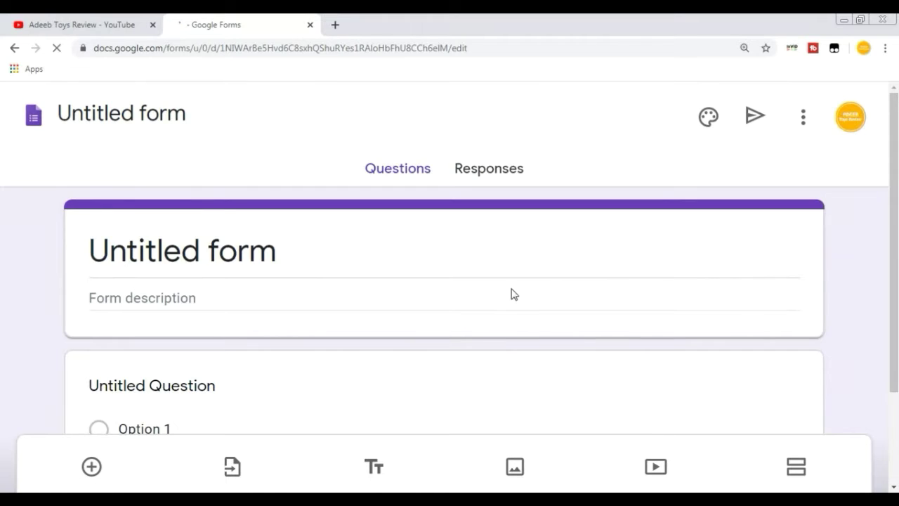
- Replace the form's title with the quiz owner's first name followed by "Quiz"
{"action": "scroll", "coordinate": [514, 295], "scroll_direction": "down", "scroll_amount": 2}
{"action": "scroll", "coordinate": [514, 294], "scroll_direction": "up", "scroll_amount": 2}
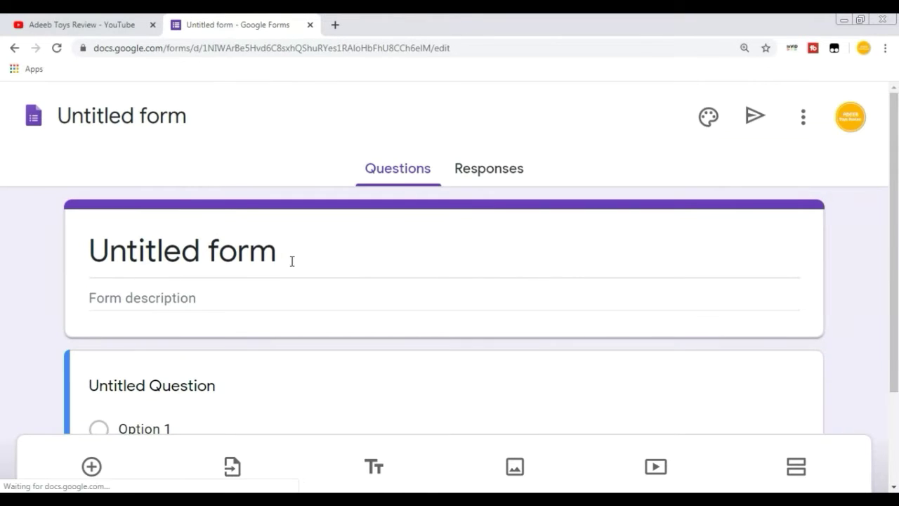
{"action": "scroll", "coordinate": [389, 248], "scroll_direction": "up", "scroll_amount": 2}
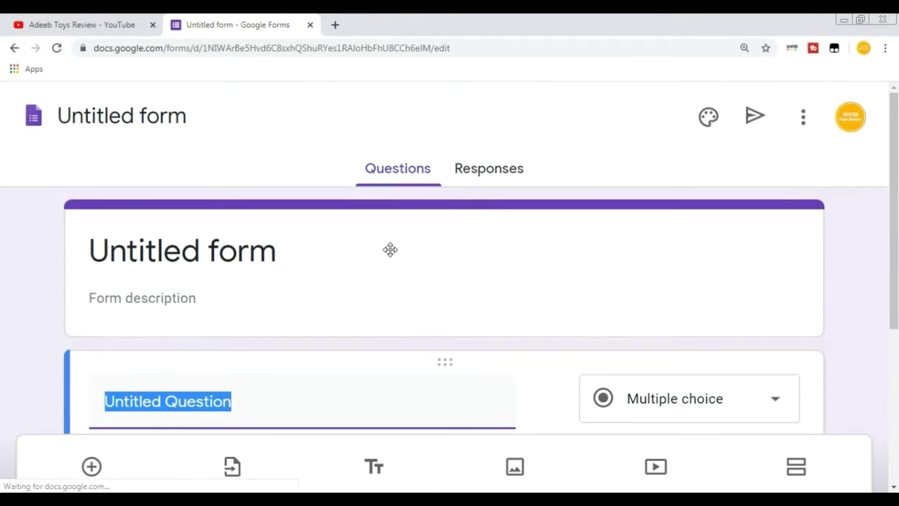
{"action": "left_click", "coordinate": [338, 270]}
{"action": "key", "text": "BackSpace"}
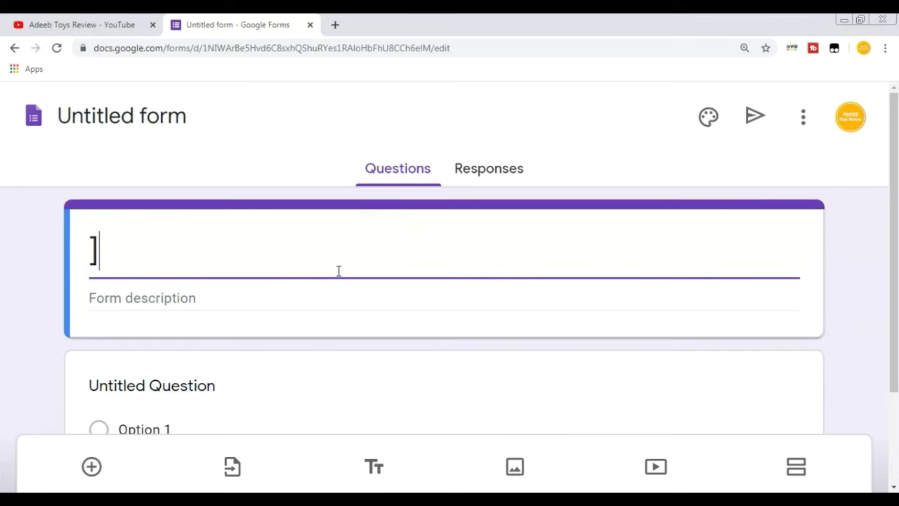
{"action": "type", "text": "Ad"}
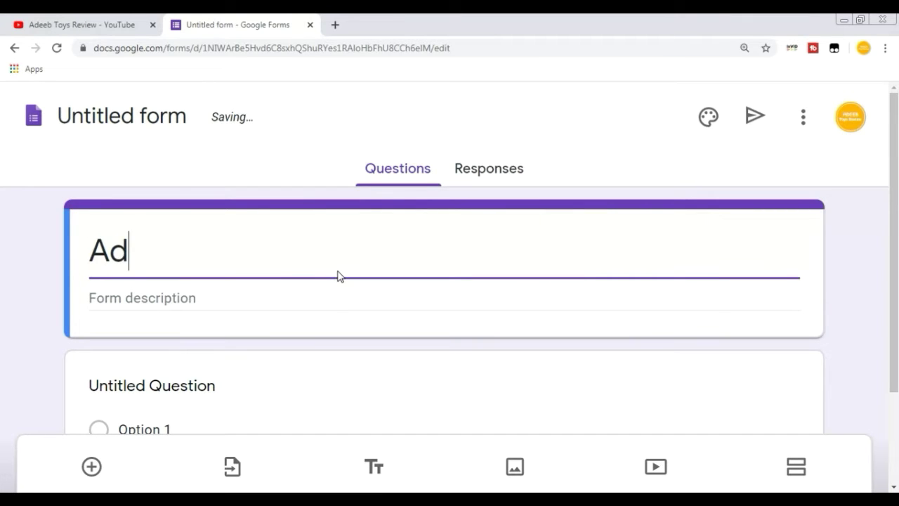
{"action": "type", "text": "eeb Q"}
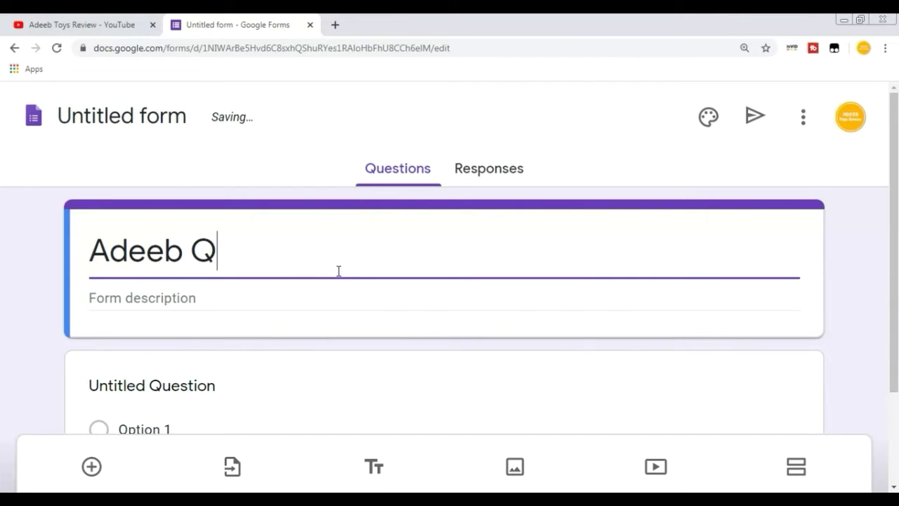
{"action": "type", "text": "uiz"}
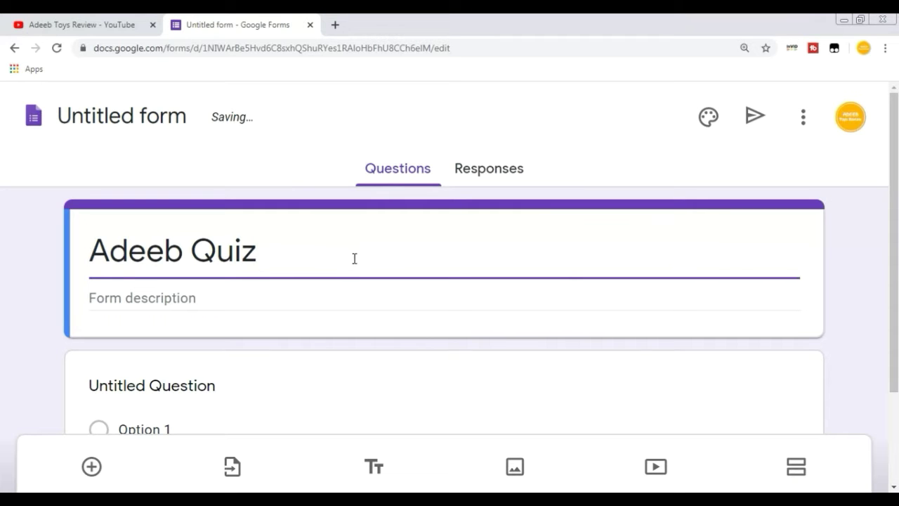
- Enter "This is a quiz on me." as the form description
{"action": "left_click", "coordinate": [328, 292]}
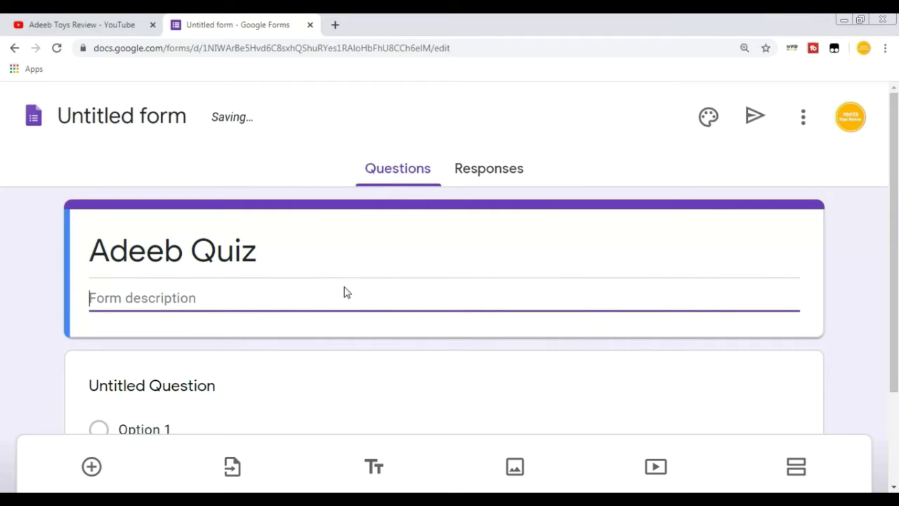
{"action": "type", "text": "Thi"}
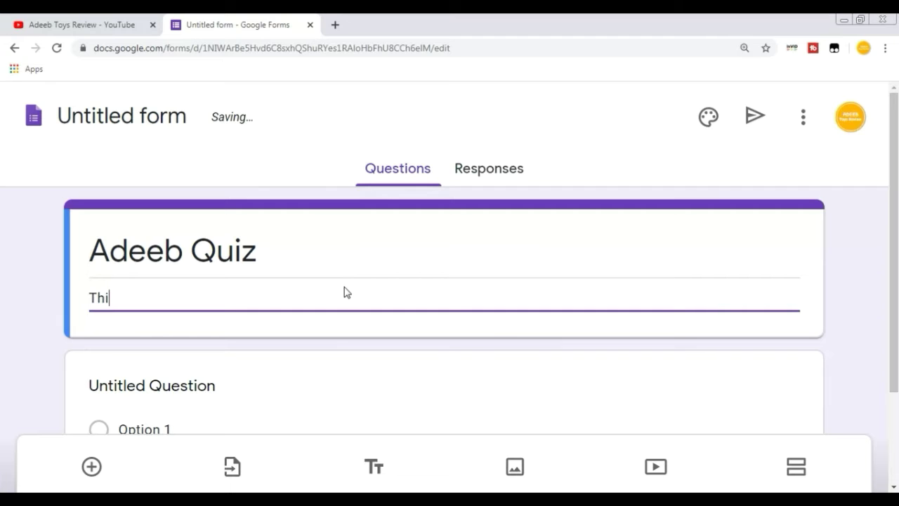
{"action": "type", "text": "s is a quiz on me"}
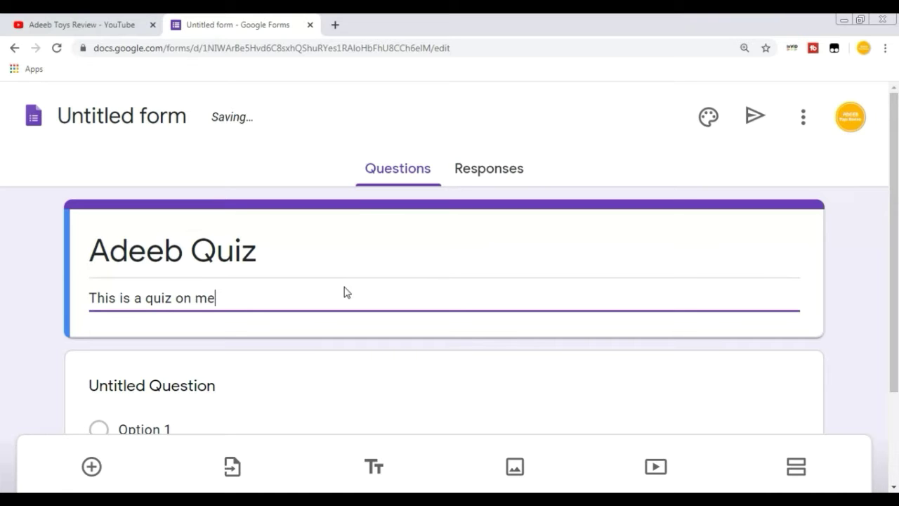
{"action": "type", "text": "."}
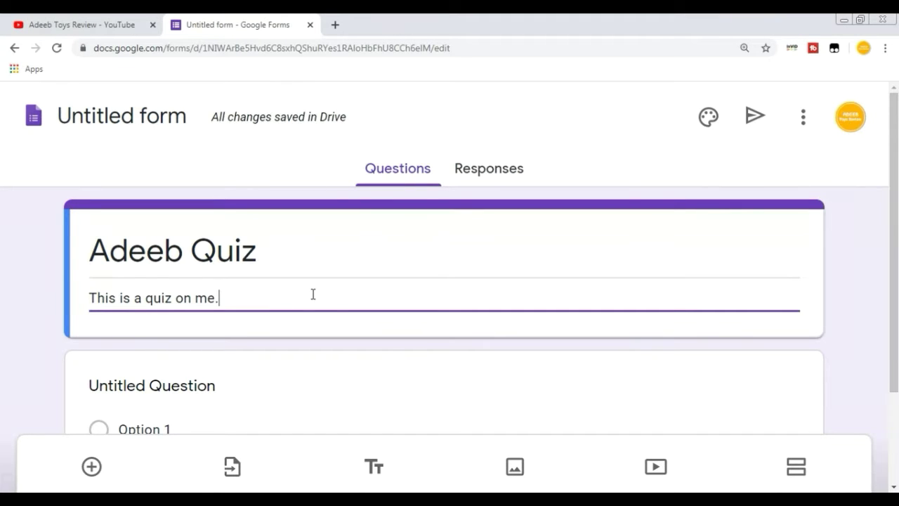
- Add a second section after the untitled question and clear its default title
{"action": "scroll", "coordinate": [314, 294], "scroll_direction": "down", "scroll_amount": 2}
{"action": "scroll", "coordinate": [264, 338], "scroll_direction": "up", "scroll_amount": 2}
{"action": "scroll", "coordinate": [263, 338], "scroll_direction": "down", "scroll_amount": 2}
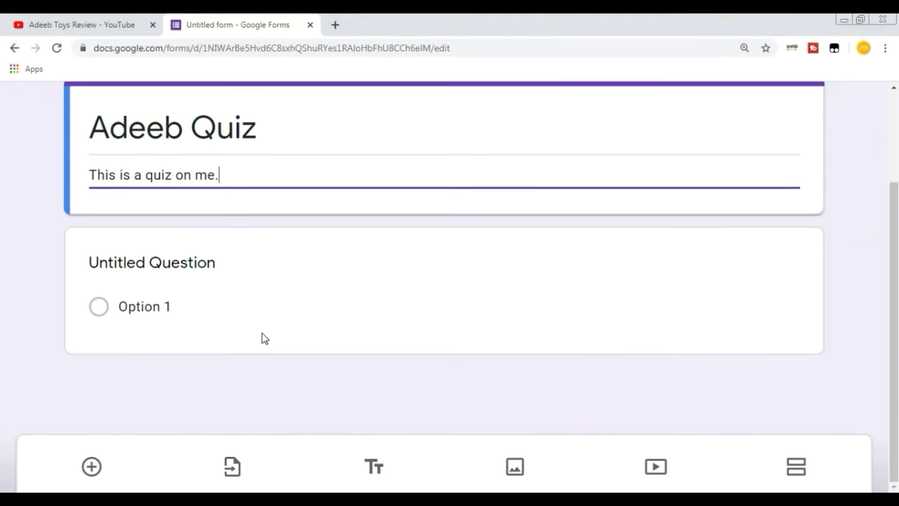
{"action": "left_click", "coordinate": [226, 277]}
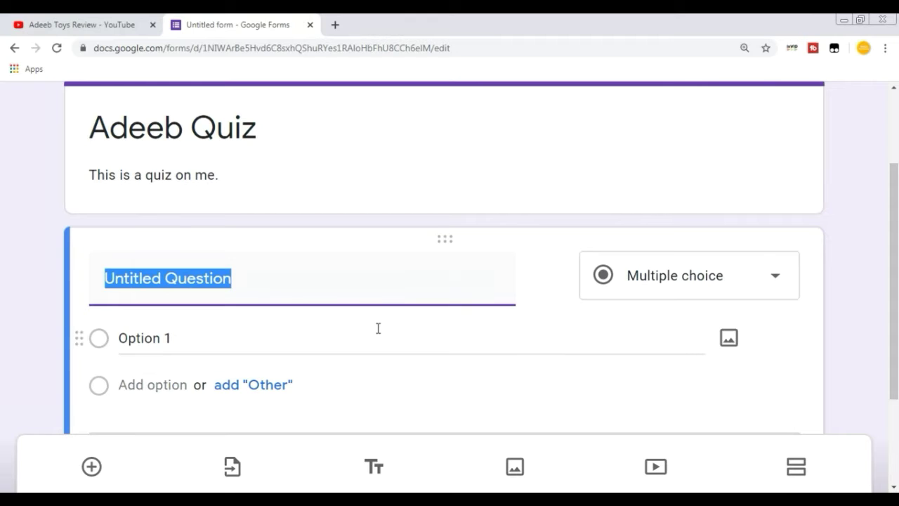
{"action": "left_click", "coordinate": [797, 460]}
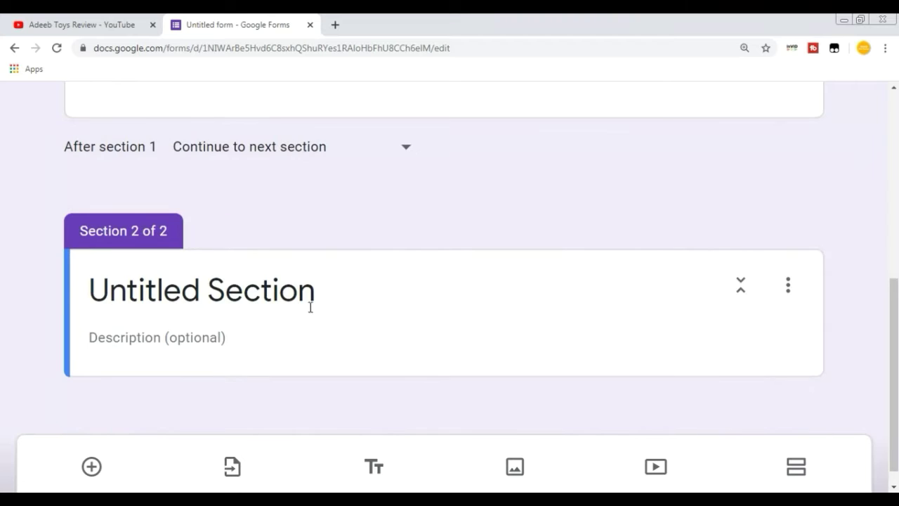
{"action": "left_click", "coordinate": [328, 299]}
{"action": "key", "text": "BackSpace"}
{"action": "type", "text": "BHdb"}
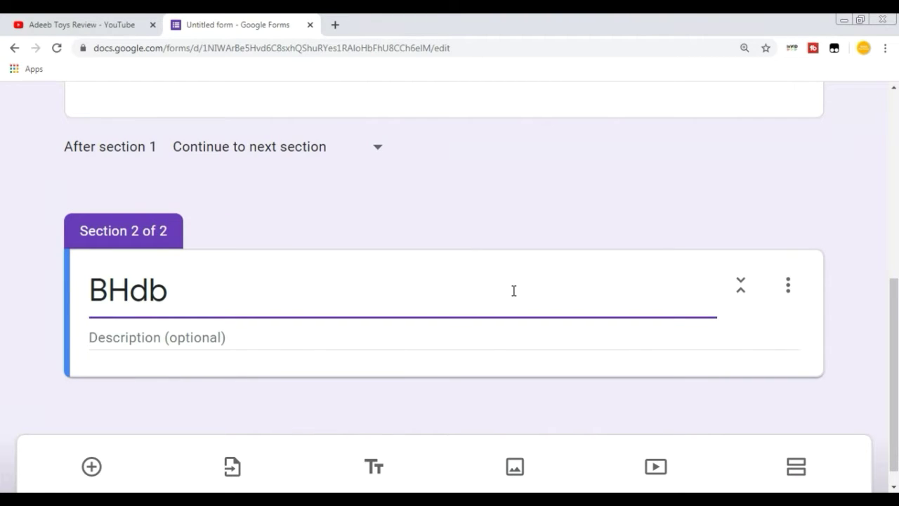
{"action": "key", "text": "BackSpace"}
{"action": "key", "text": "BackSpace"}
{"action": "key", "text": "BackSpace"}
{"action": "key", "text": "BackSpace"}
{"action": "type", "text": "Si"}
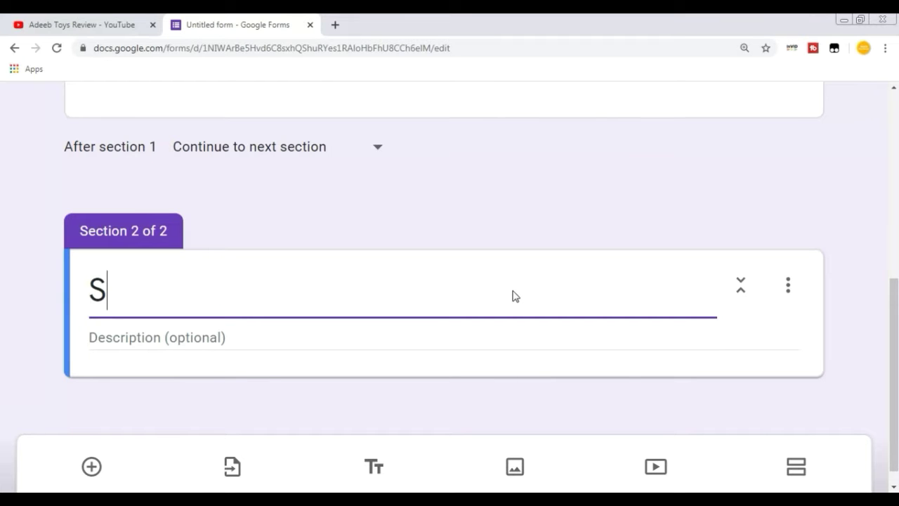
{"action": "key", "text": "BackSpace"}
{"action": "key", "text": "BackSpace"}
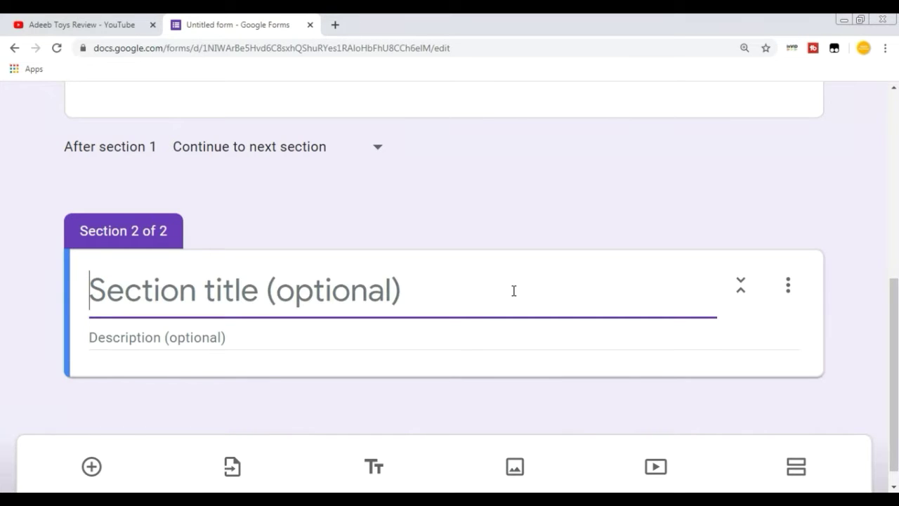
- Title the second section "Subscribe"
{"action": "type", "text": "Subscr"}
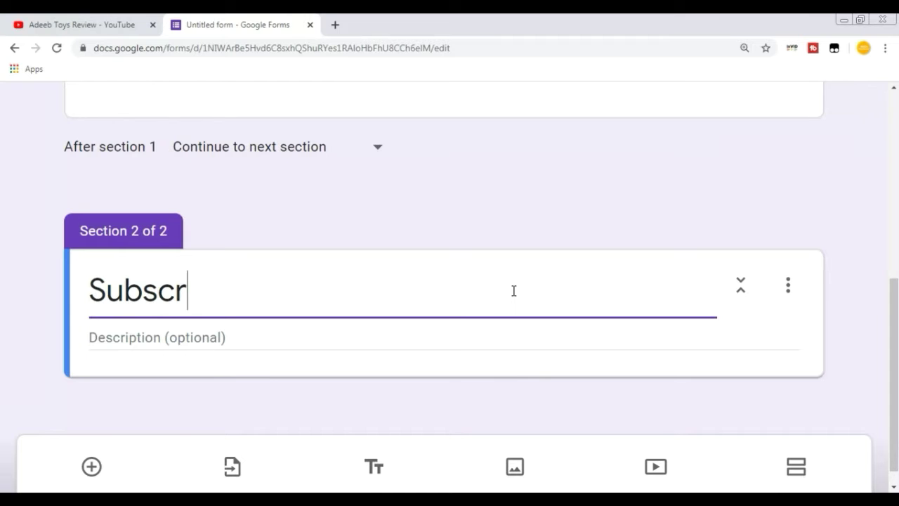
{"action": "type", "text": "o"}
{"action": "key", "text": "BackSpace"}
{"action": "type", "text": "ibe"}
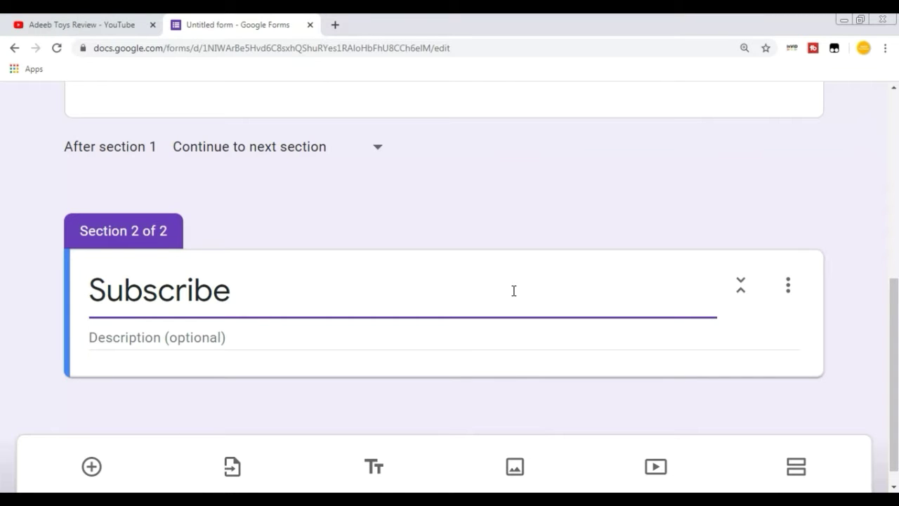
{"action": "scroll", "coordinate": [514, 291], "scroll_direction": "up", "scroll_amount": 1}
{"action": "scroll", "coordinate": [513, 290], "scroll_direction": "down", "scroll_amount": 2}
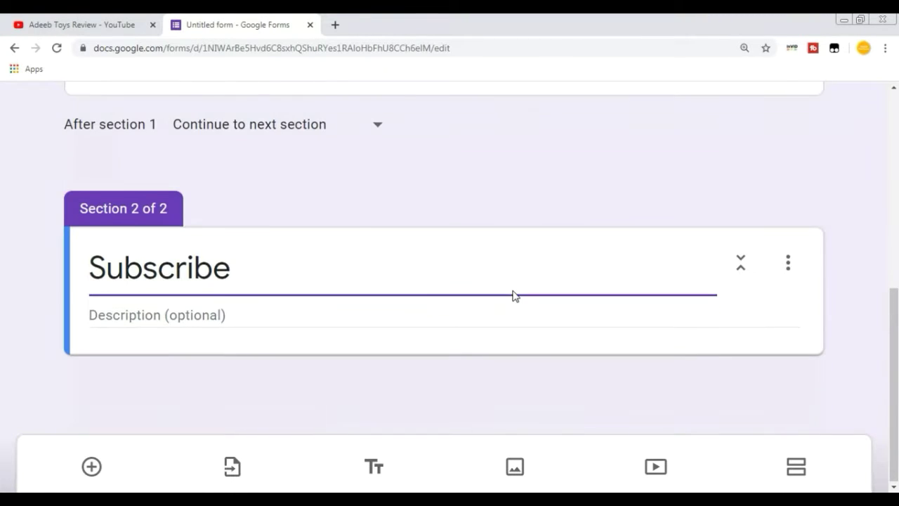
{"action": "left_click", "coordinate": [652, 466]}
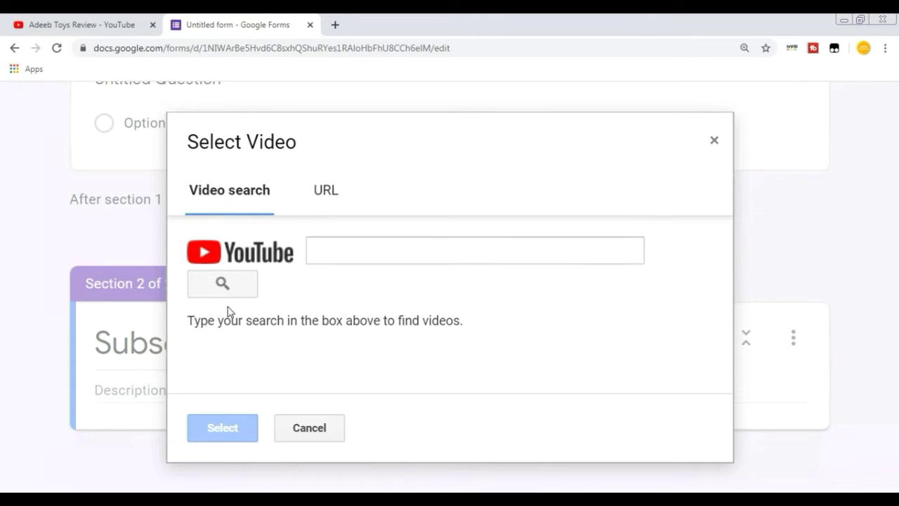
{"action": "left_click", "coordinate": [319, 198]}
{"action": "left_click", "coordinate": [211, 200]}
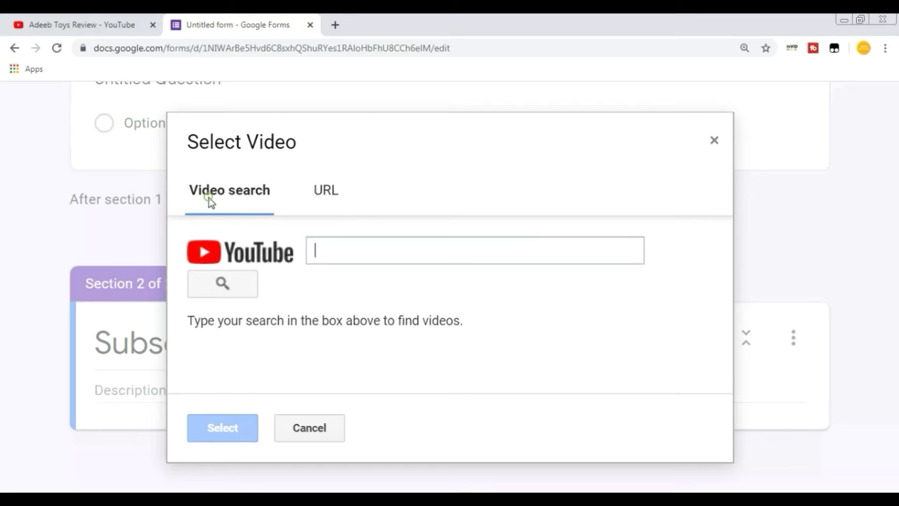
{"action": "left_click", "coordinate": [224, 283]}
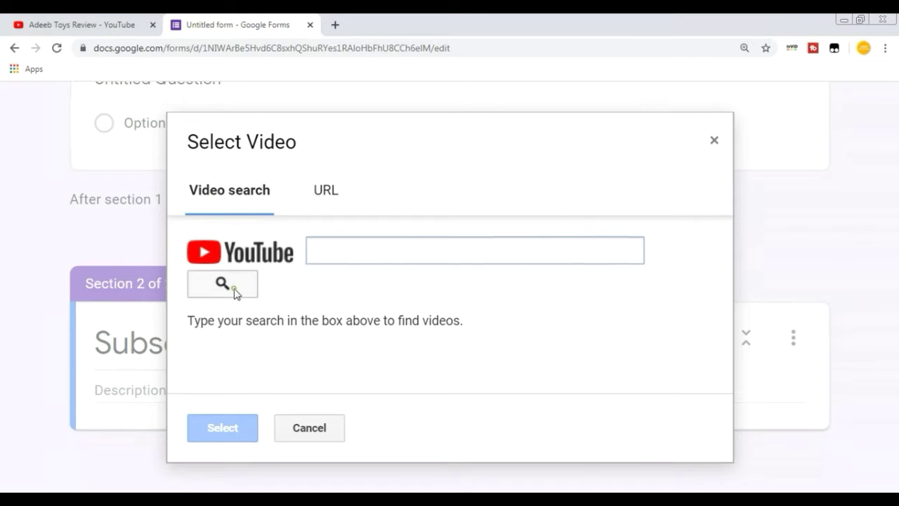
{"action": "left_click", "coordinate": [352, 251]}
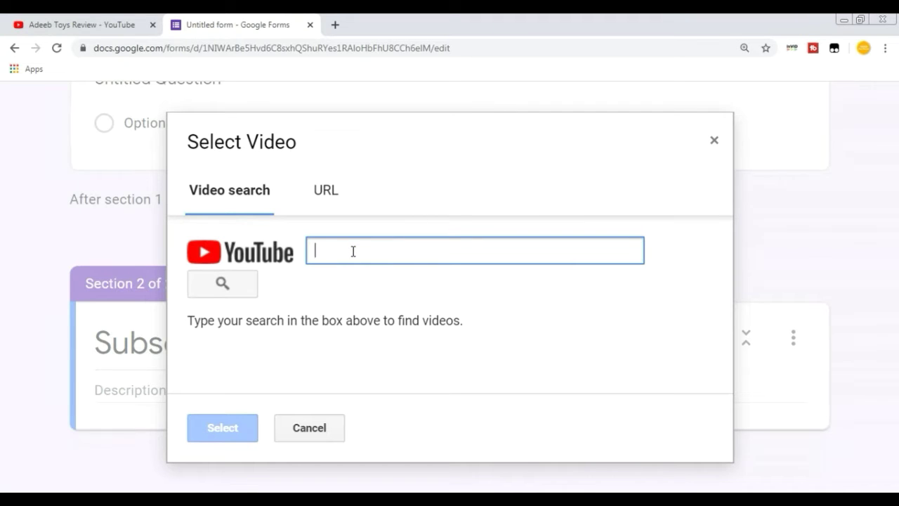
{"action": "left_click", "coordinate": [715, 141]}
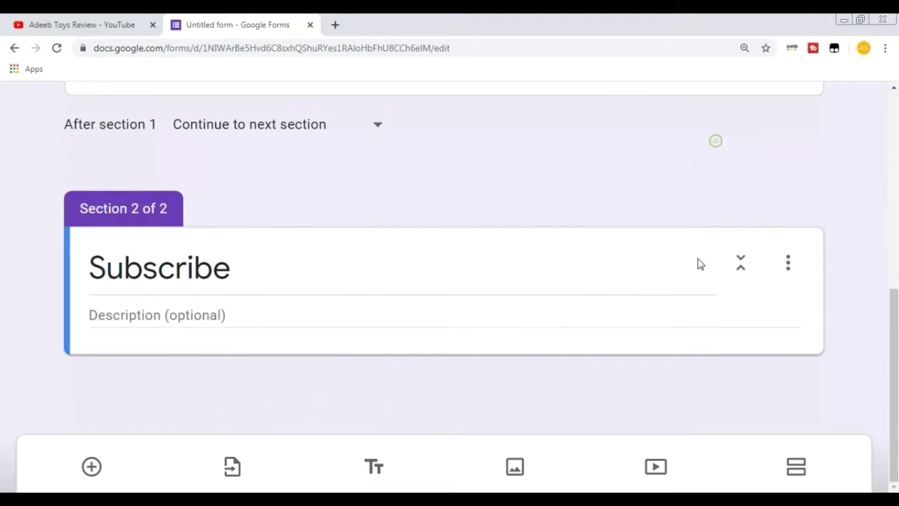
- Insert the "Windows 7 logo" image from the Desktop into the Subscribe section
{"action": "left_click", "coordinate": [532, 470]}
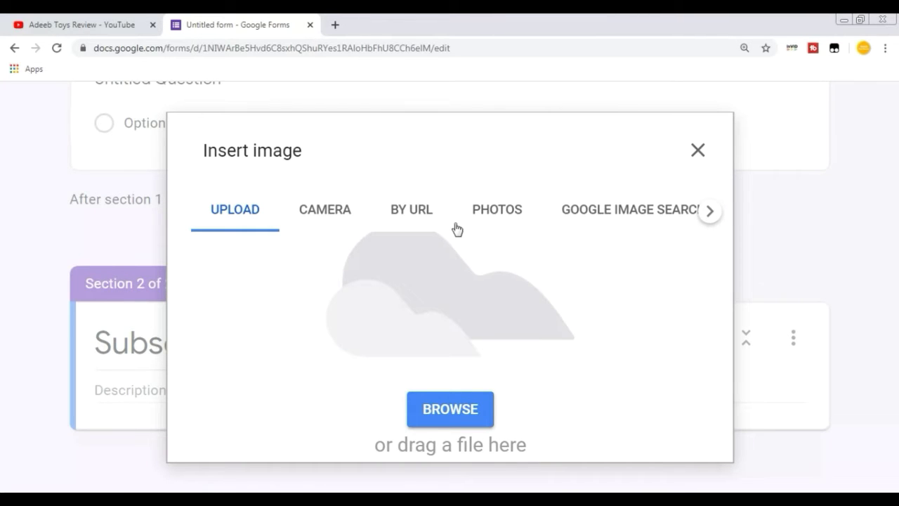
{"action": "left_click", "coordinate": [469, 413]}
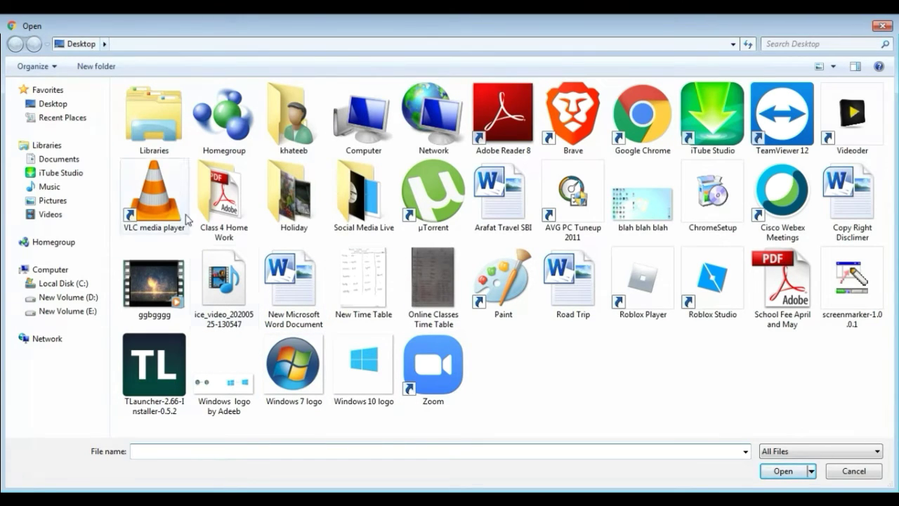
{"action": "left_click", "coordinate": [292, 365]}
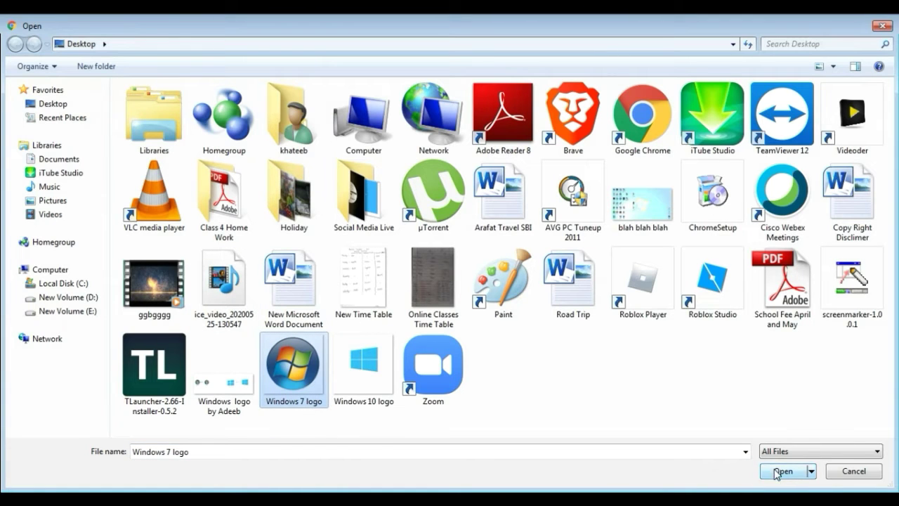
{"action": "left_click", "coordinate": [781, 471]}
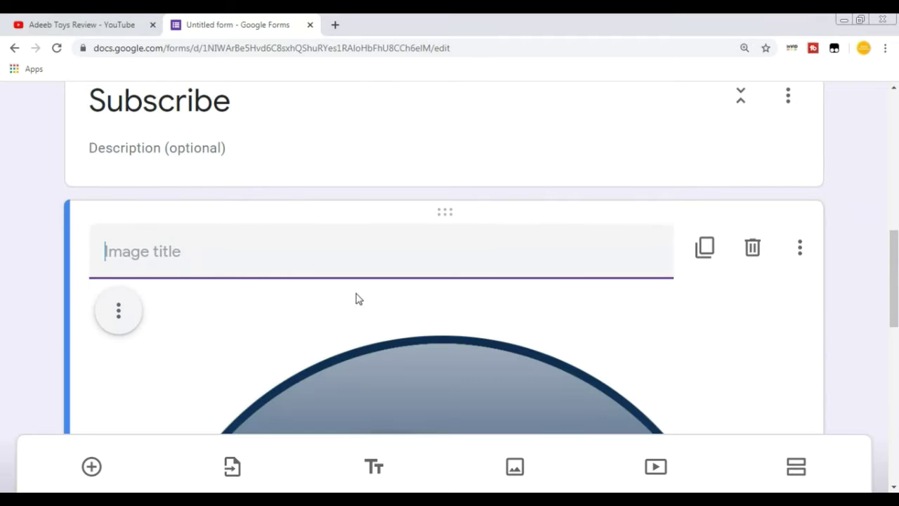
- Add blank title-and-description blocks below the Windows logo image in the Subscribe section
{"action": "scroll", "coordinate": [411, 411], "scroll_direction": "down", "scroll_amount": 3}
{"action": "scroll", "coordinate": [416, 314], "scroll_direction": "down", "scroll_amount": 1}
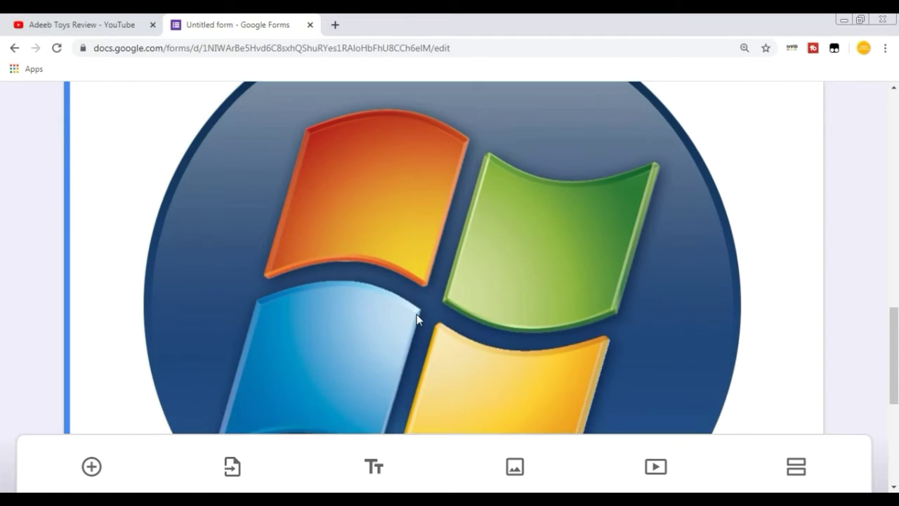
{"action": "scroll", "coordinate": [466, 340], "scroll_direction": "down", "scroll_amount": 1}
{"action": "left_click", "coordinate": [371, 466]}
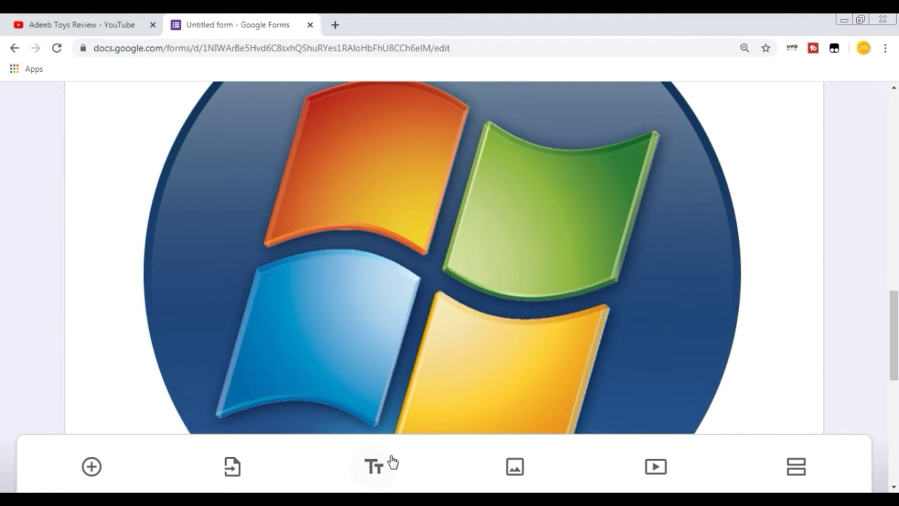
{"action": "scroll", "coordinate": [394, 464], "scroll_direction": "up", "scroll_amount": 13}
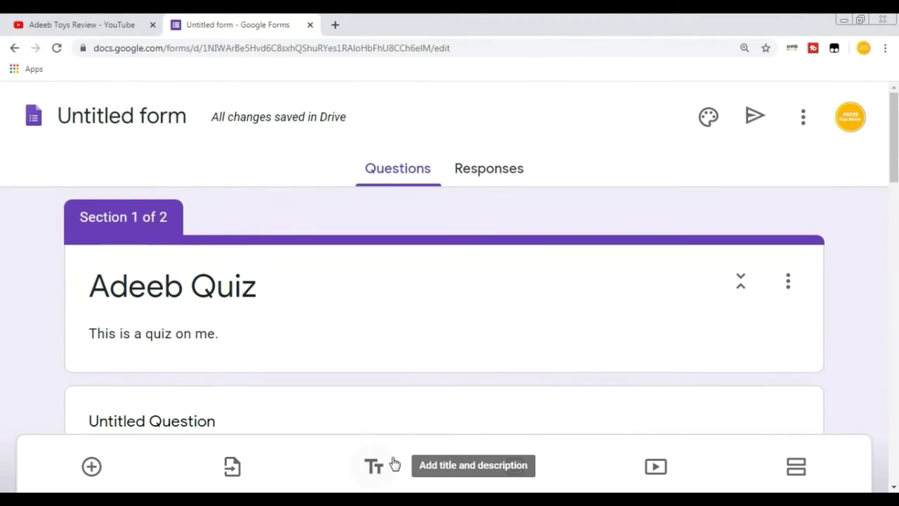
{"action": "left_click", "coordinate": [387, 467]}
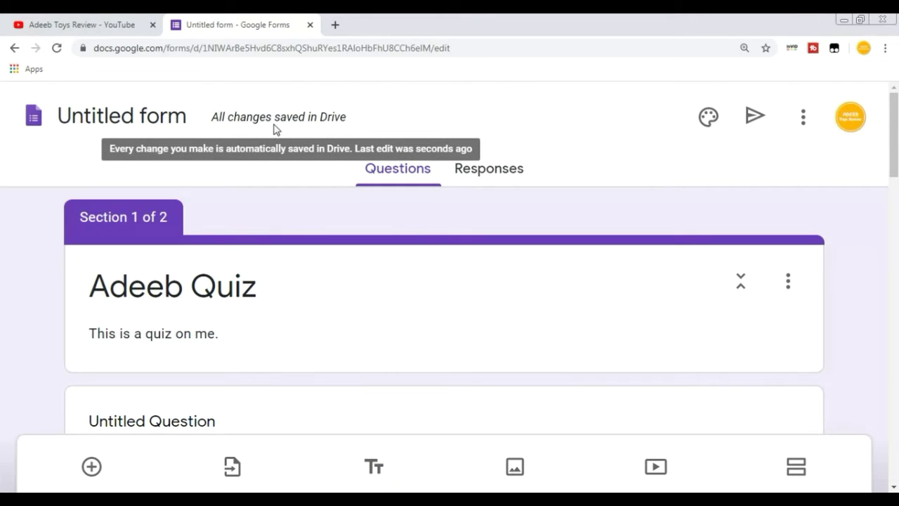
{"action": "left_click", "coordinate": [341, 217]}
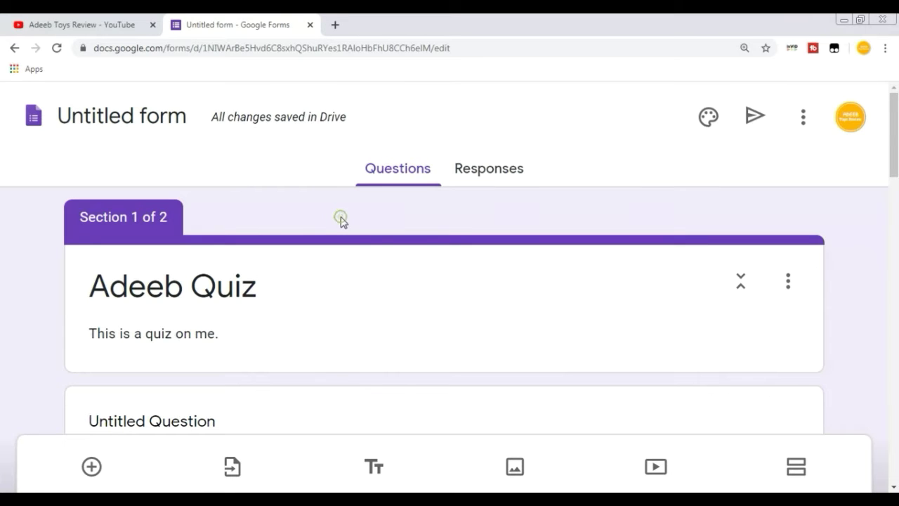
{"action": "left_click", "coordinate": [374, 468]}
- Add two multiple-choice questions titled "hf" and "gyg" at the end of the Subscribe section
{"action": "left_click", "coordinate": [91, 465]}
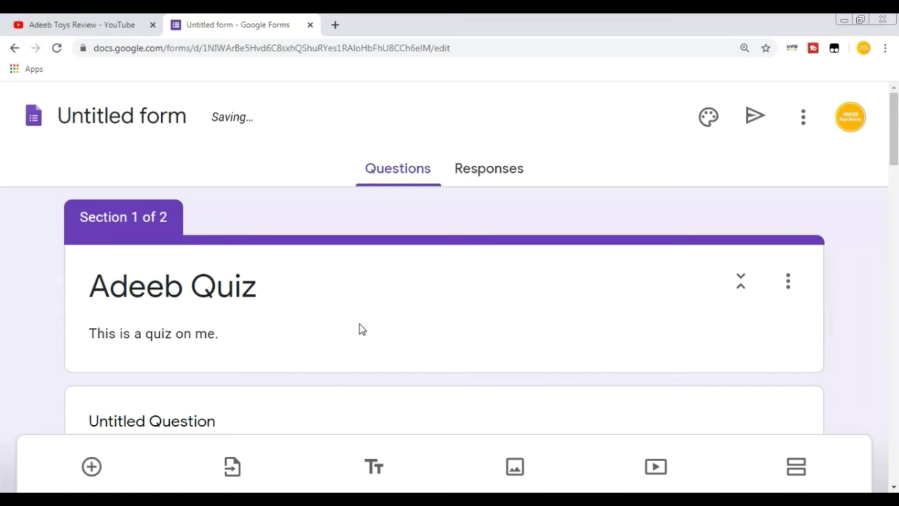
{"action": "scroll", "coordinate": [104, 356], "scroll_direction": "down", "scroll_amount": 10}
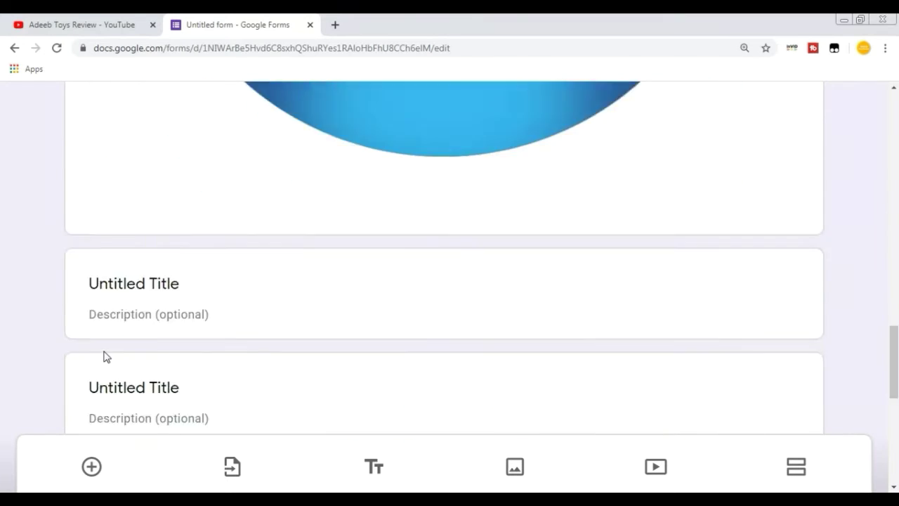
{"action": "scroll", "coordinate": [104, 356], "scroll_direction": "down", "scroll_amount": 5}
{"action": "scroll", "coordinate": [104, 356], "scroll_direction": "down", "scroll_amount": 3}
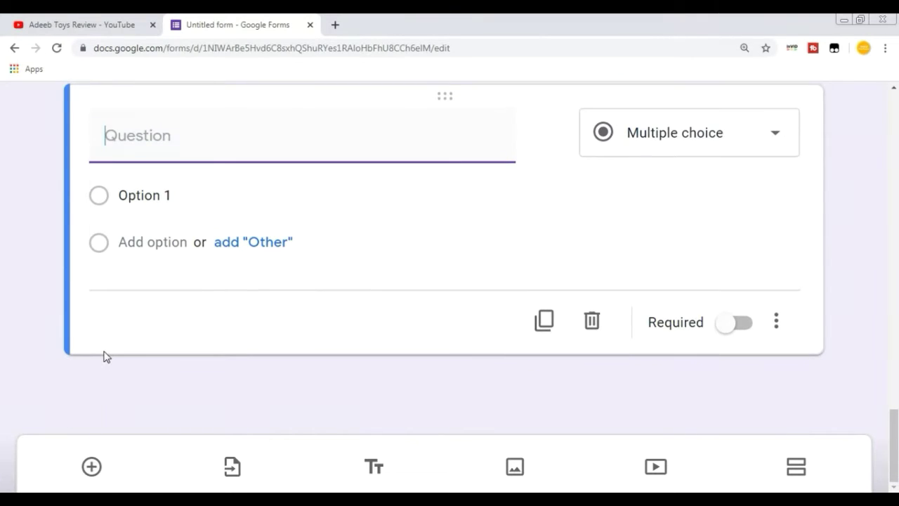
{"action": "type", "text": "hf"}
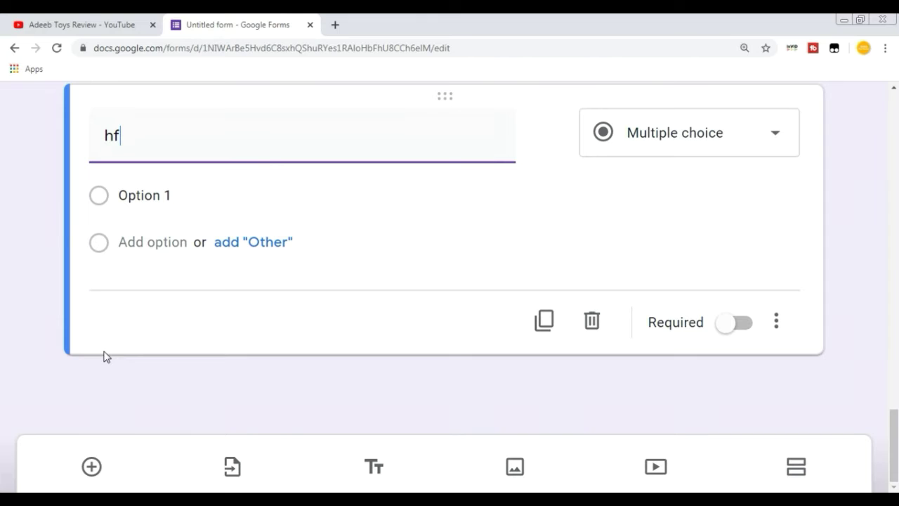
{"action": "left_click", "coordinate": [92, 466]}
{"action": "type", "text": "gyg"}
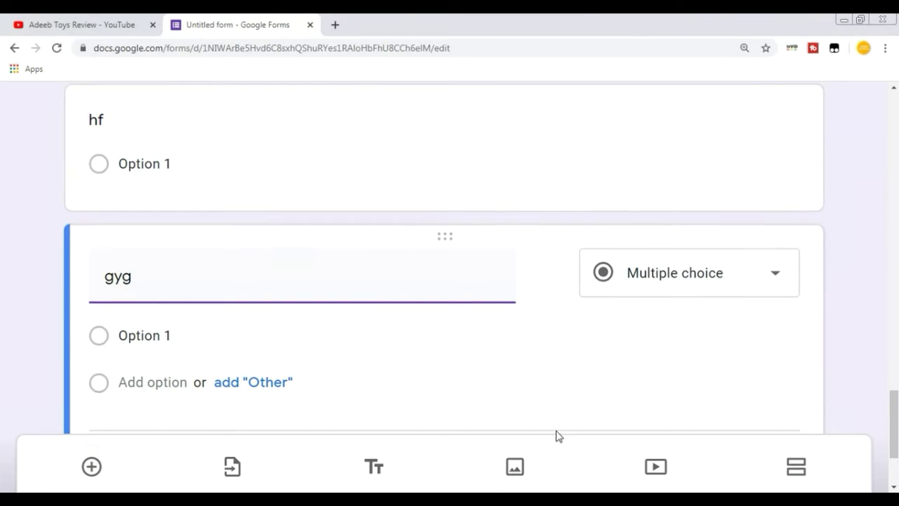
- Examine the question types available for the "gyg" question, leaving it as multiple choice
{"action": "scroll", "coordinate": [702, 309], "scroll_direction": "down", "scroll_amount": 1}
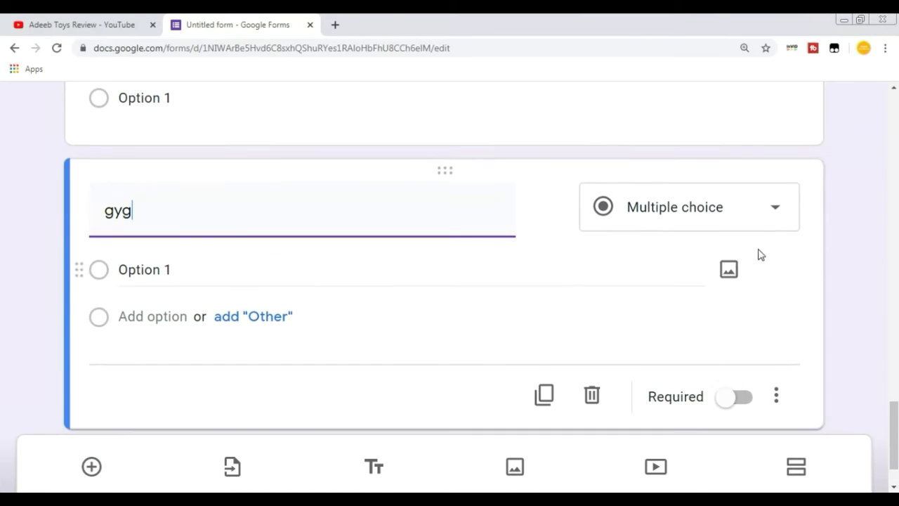
{"action": "left_click", "coordinate": [766, 208]}
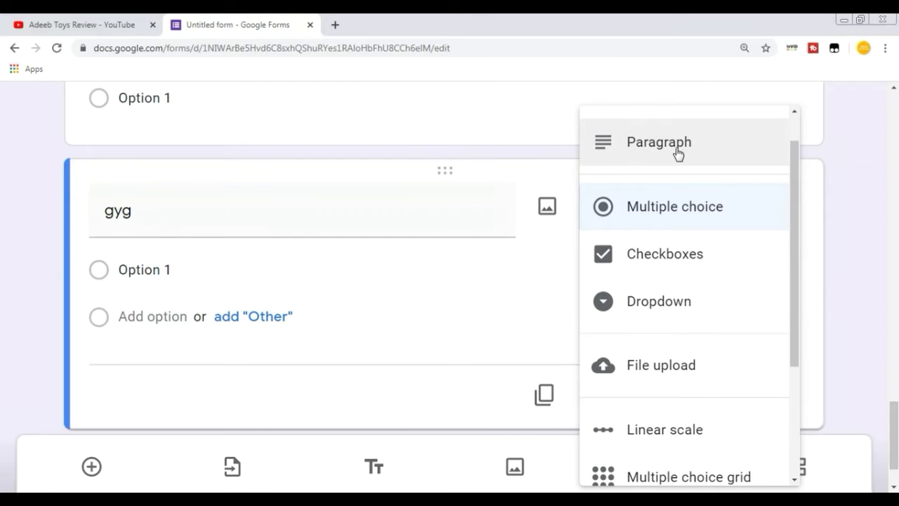
{"action": "scroll", "coordinate": [722, 148], "scroll_direction": "up", "scroll_amount": 1}
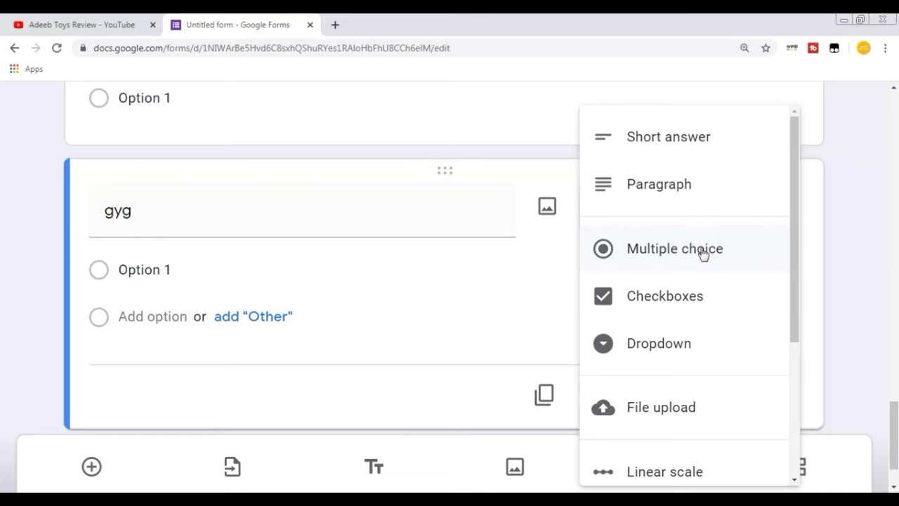
{"action": "scroll", "coordinate": [689, 295], "scroll_direction": "down", "scroll_amount": 3}
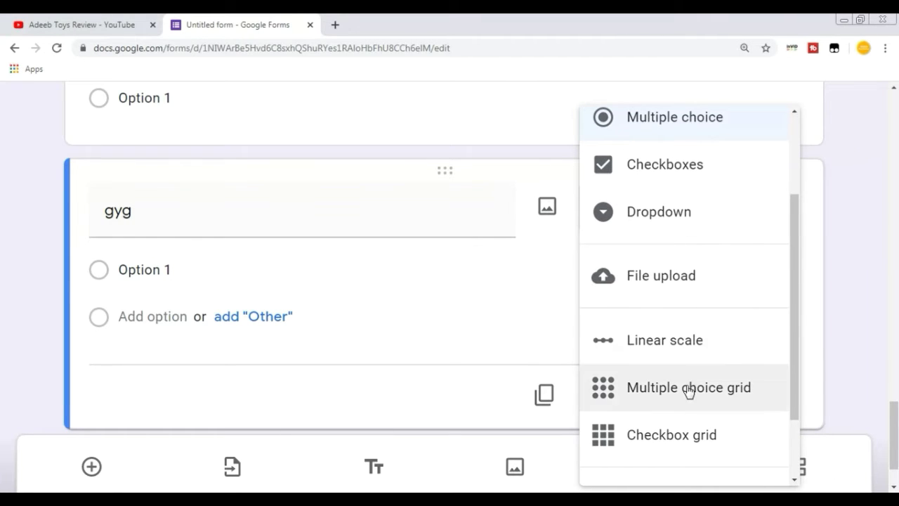
{"action": "scroll", "coordinate": [690, 408], "scroll_direction": "down", "scroll_amount": 2}
{"action": "left_click", "coordinate": [882, 294]}
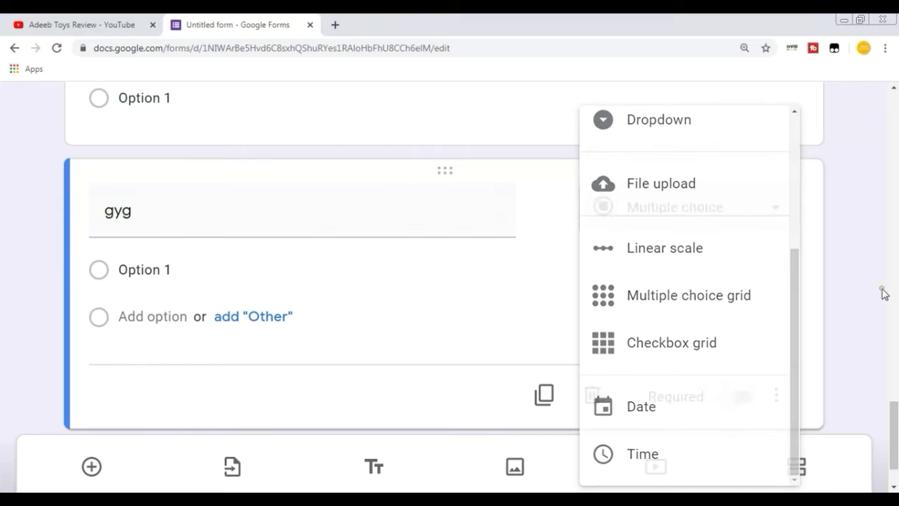
- Make the "gyg" question required and view its additional options
{"action": "scroll", "coordinate": [767, 335], "scroll_direction": "down", "scroll_amount": 2}
{"action": "left_click", "coordinate": [739, 324]}
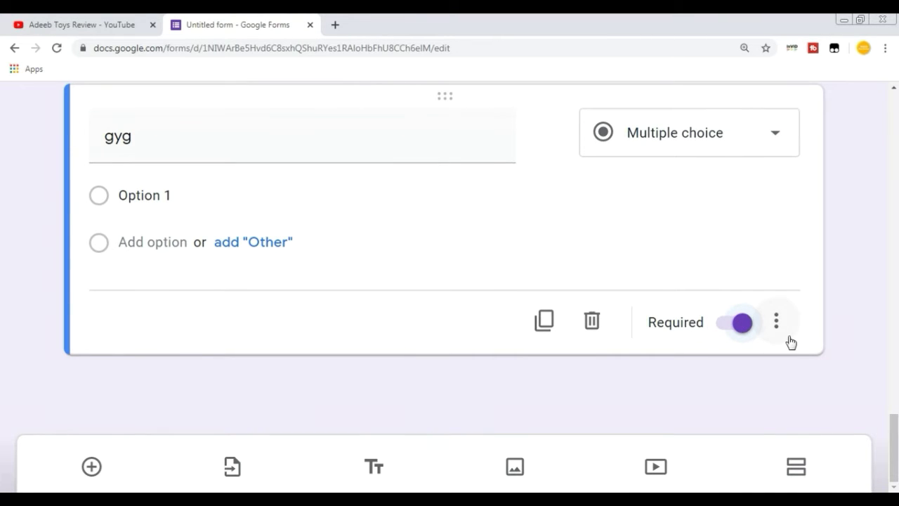
{"action": "left_click", "coordinate": [776, 323]}
{"action": "left_click", "coordinate": [472, 383]}
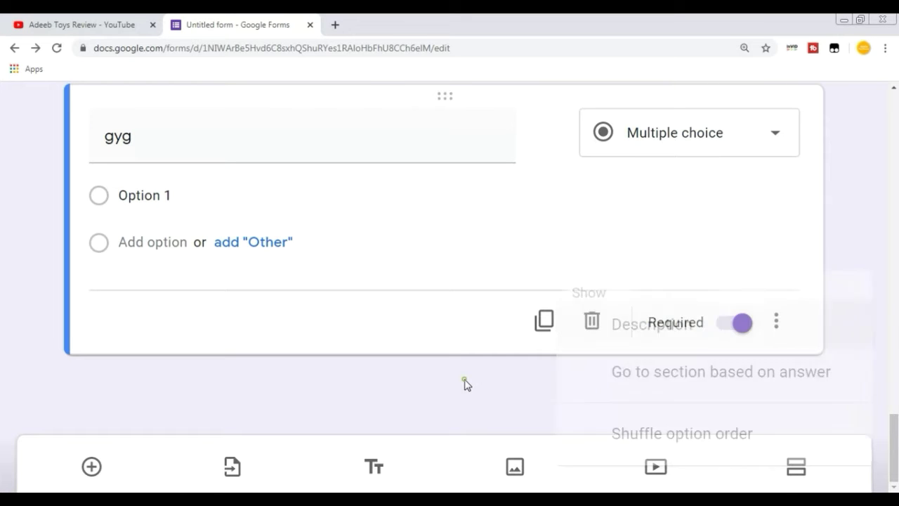
- Open the form settings and review the General and Presentation options
{"action": "scroll", "coordinate": [534, 382], "scroll_direction": "up", "scroll_amount": 1}
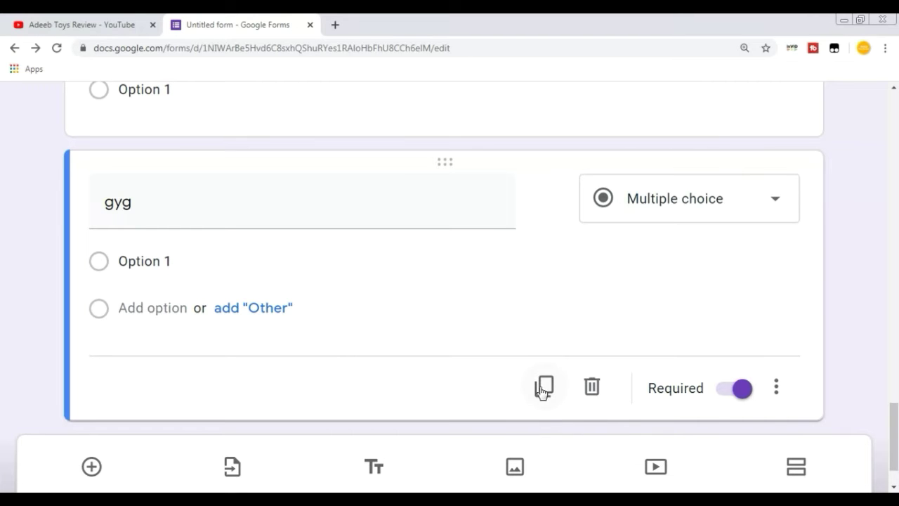
{"action": "scroll", "coordinate": [656, 279], "scroll_direction": "up", "scroll_amount": 20}
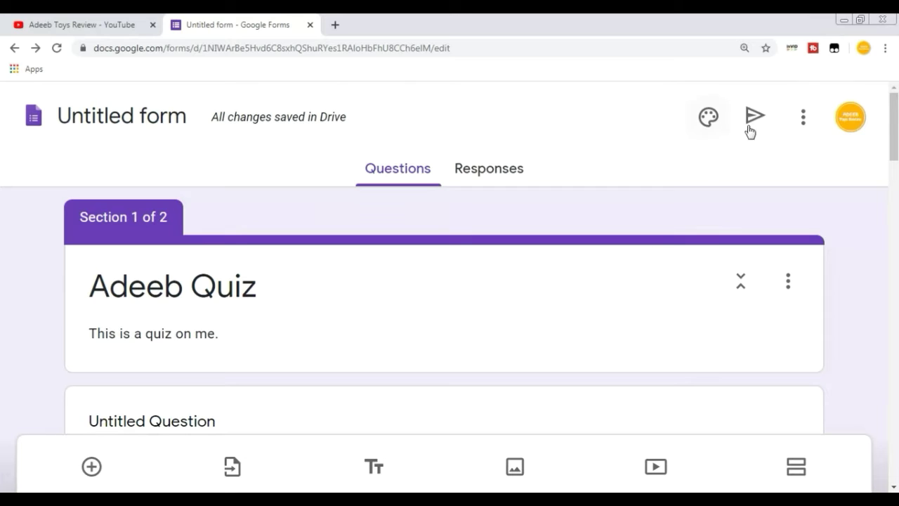
{"action": "left_click", "coordinate": [803, 126]}
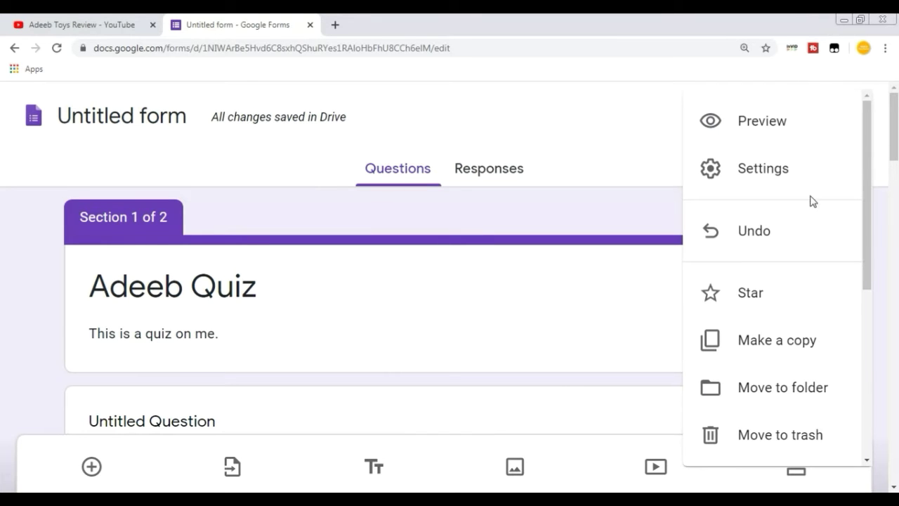
{"action": "left_click", "coordinate": [755, 189]}
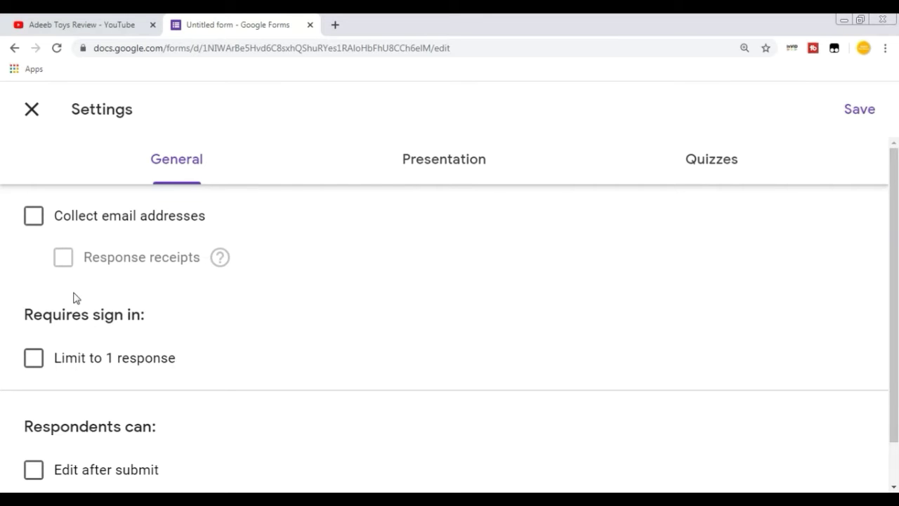
{"action": "scroll", "coordinate": [171, 468], "scroll_direction": "down", "scroll_amount": 1}
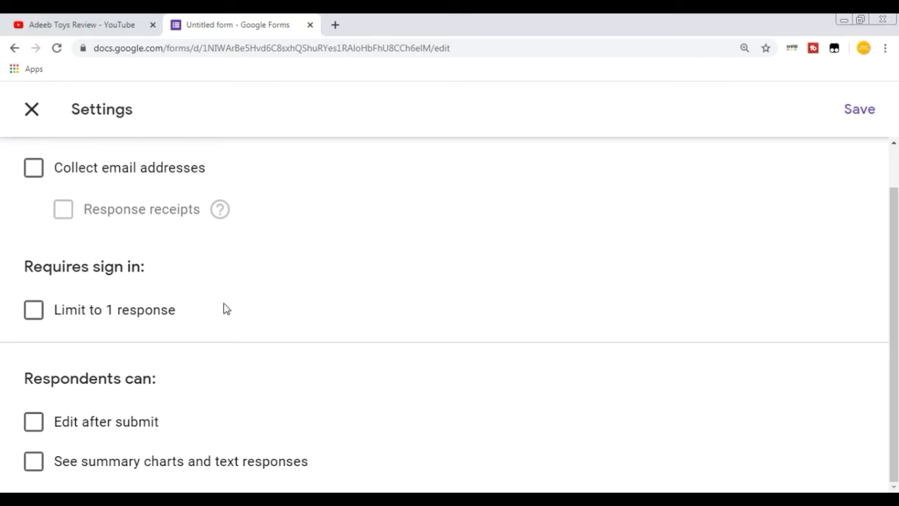
{"action": "scroll", "coordinate": [225, 309], "scroll_direction": "up", "scroll_amount": 1}
{"action": "left_click", "coordinate": [419, 171]}
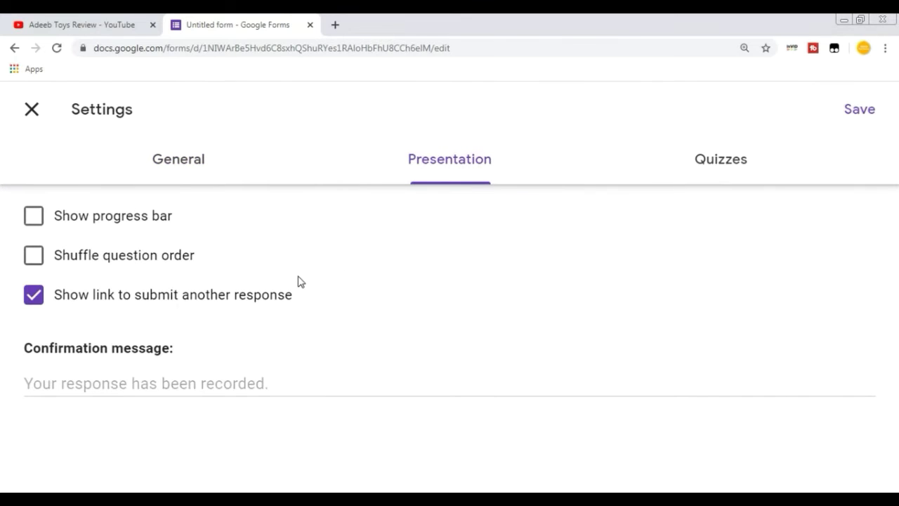
- Turn on "Make this a quiz" in the settings, review the grade release and respondent options, and save
{"action": "left_click", "coordinate": [737, 169]}
{"action": "left_click", "coordinate": [31, 221]}
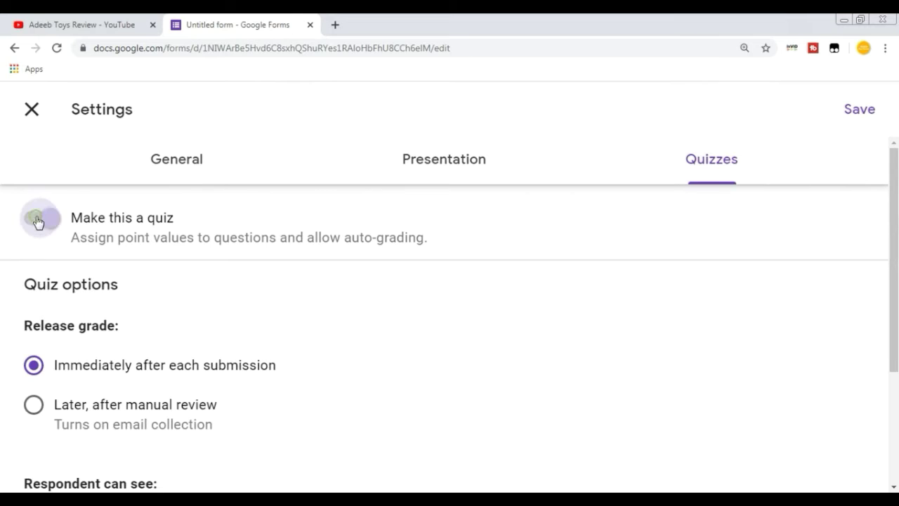
{"action": "scroll", "coordinate": [156, 286], "scroll_direction": "down", "scroll_amount": 3}
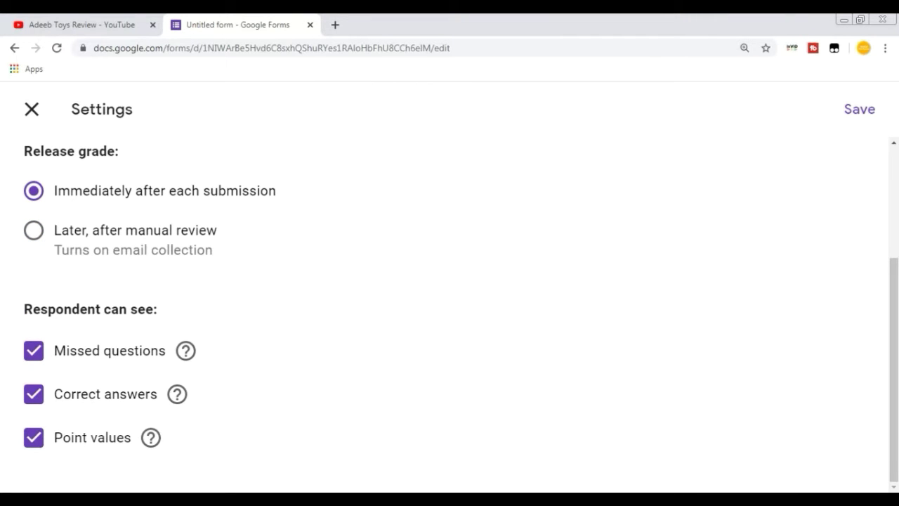
{"action": "scroll", "coordinate": [871, 274], "scroll_direction": "up", "scroll_amount": 3}
{"action": "left_click", "coordinate": [868, 122]}
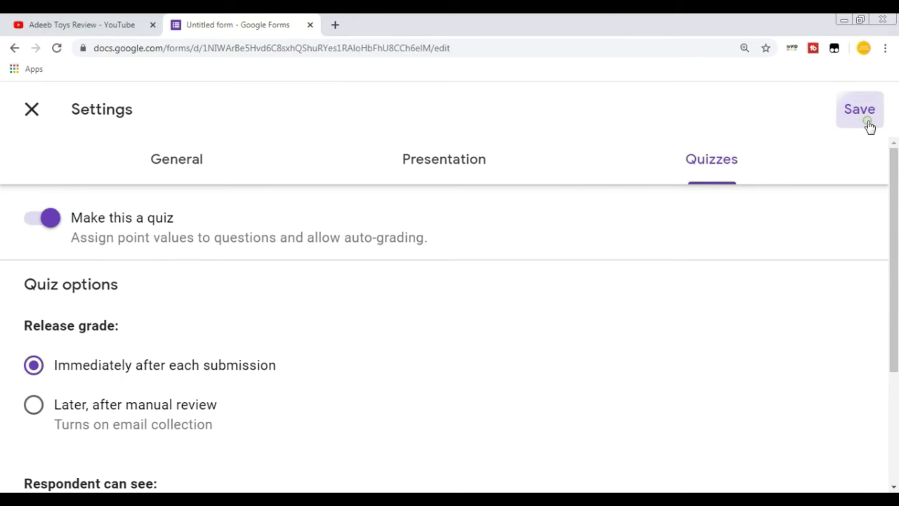
- Title the Windows logo image in the Subscribe section "Windows 7"
{"action": "scroll", "coordinate": [331, 327], "scroll_direction": "down", "scroll_amount": 5}
{"action": "scroll", "coordinate": [332, 324], "scroll_direction": "up", "scroll_amount": 2}
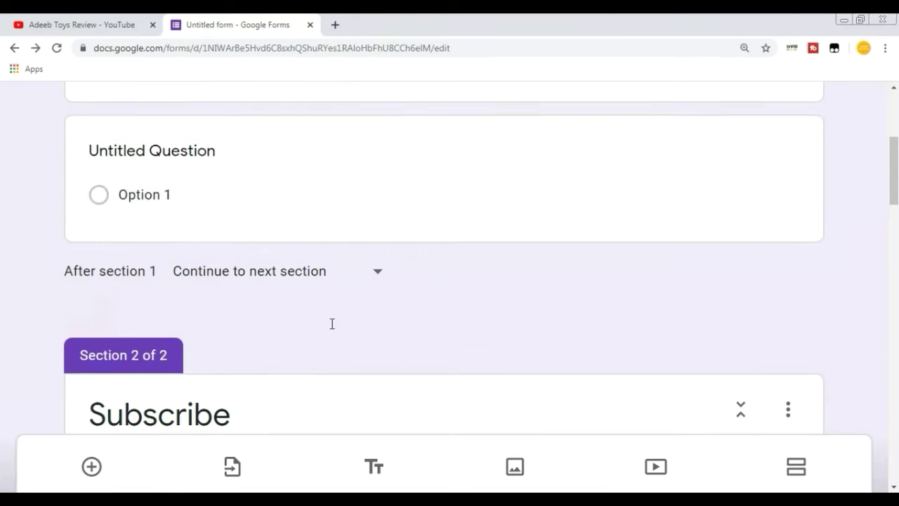
{"action": "scroll", "coordinate": [331, 324], "scroll_direction": "down", "scroll_amount": 12}
{"action": "scroll", "coordinate": [331, 325], "scroll_direction": "up", "scroll_amount": 5}
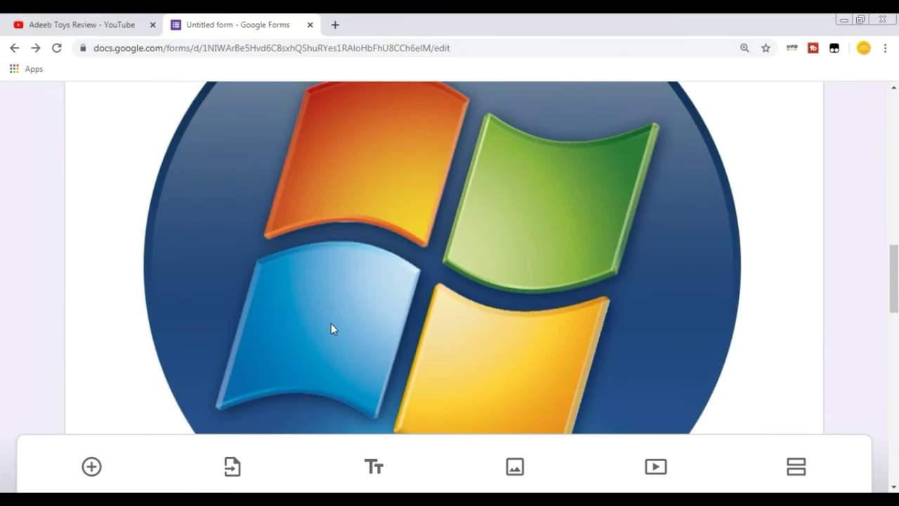
{"action": "scroll", "coordinate": [331, 328], "scroll_direction": "up", "scroll_amount": 6}
{"action": "scroll", "coordinate": [330, 328], "scroll_direction": "down", "scroll_amount": 1}
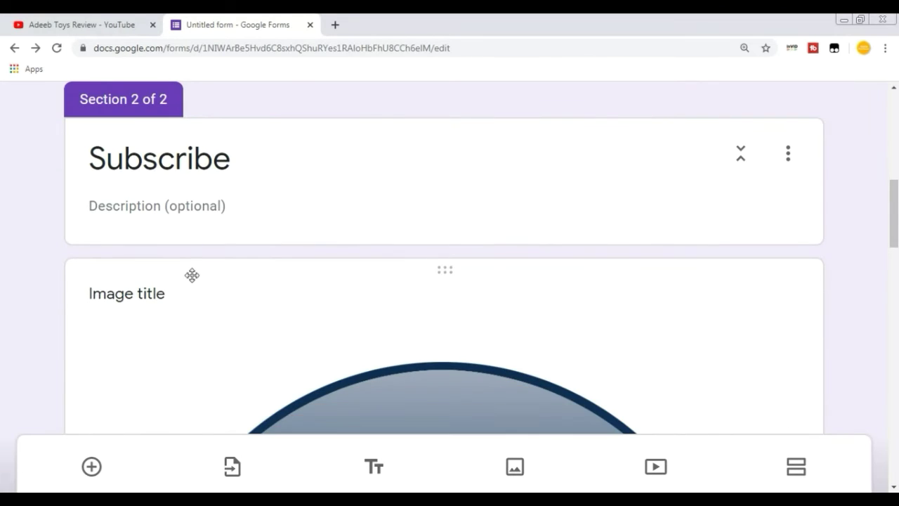
{"action": "left_click", "coordinate": [179, 295]}
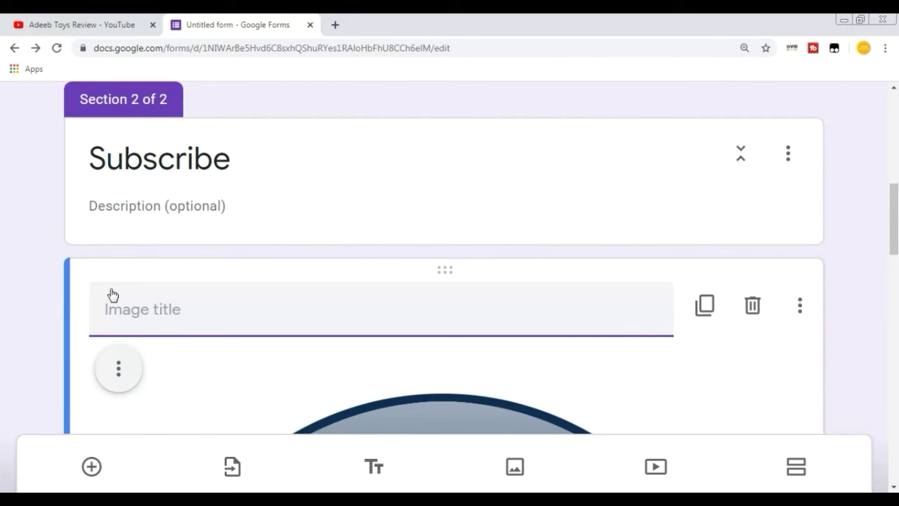
{"action": "type", "text": "Windows 7"}
{"action": "scroll", "coordinate": [652, 415], "scroll_direction": "down", "scroll_amount": 10}
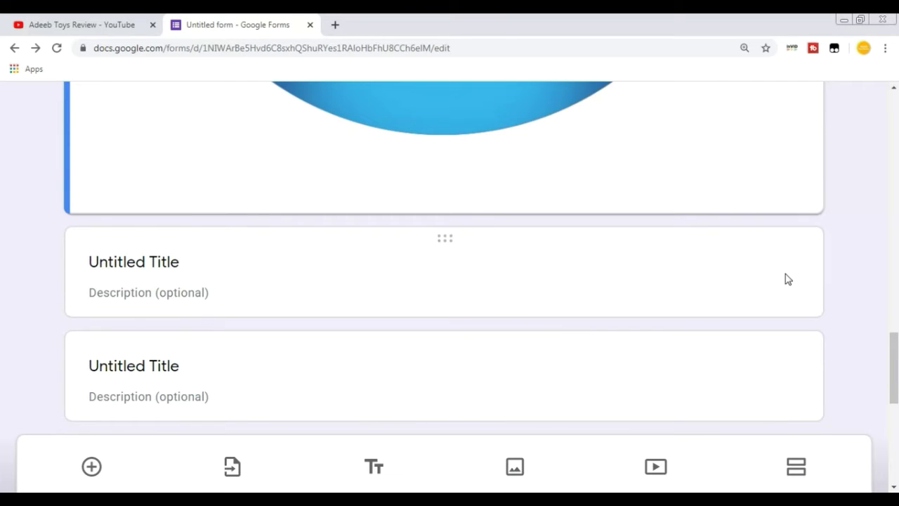
{"action": "left_click", "coordinate": [787, 279]}
{"action": "left_click", "coordinate": [752, 240]}
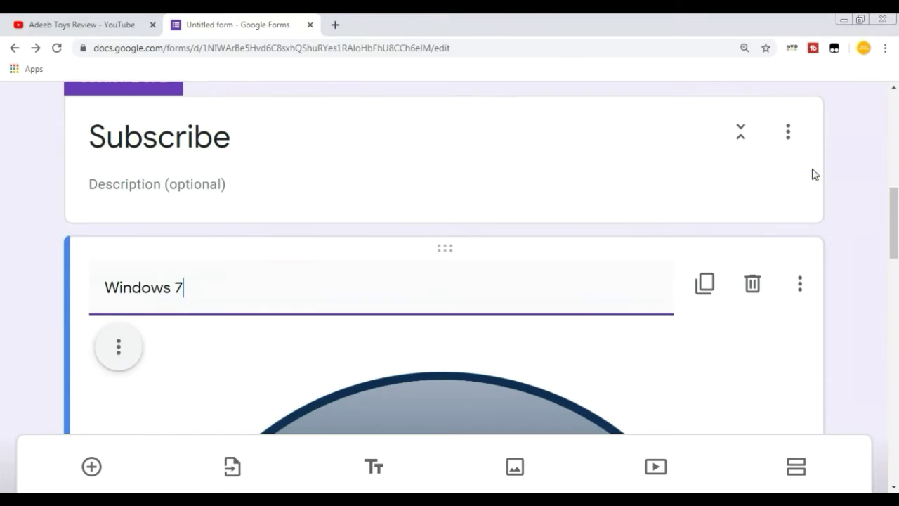
- Check the alignment, change and remove options available for the Windows 7 image, leaving the image as it is
{"action": "scroll", "coordinate": [709, 178], "scroll_direction": "down", "scroll_amount": 4}
{"action": "scroll", "coordinate": [708, 179], "scroll_direction": "up", "scroll_amount": 2}
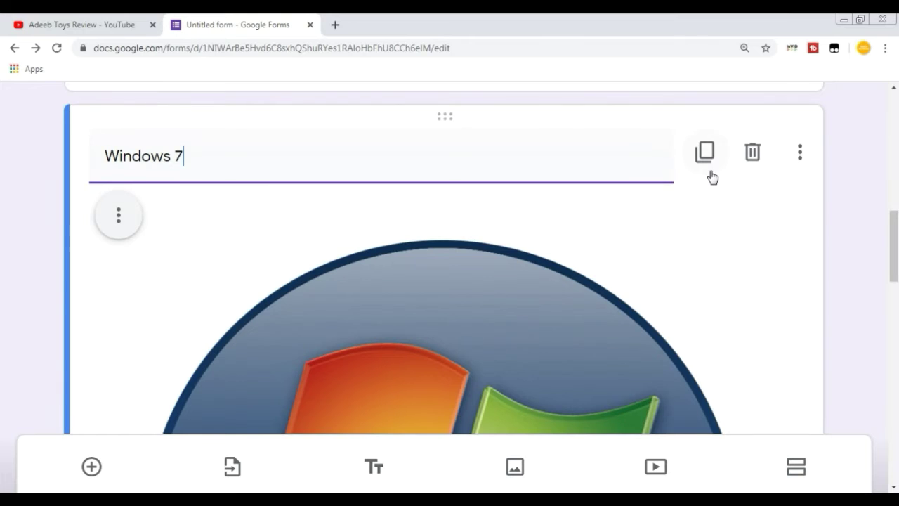
{"action": "scroll", "coordinate": [700, 176], "scroll_direction": "down", "scroll_amount": 2}
{"action": "scroll", "coordinate": [700, 175], "scroll_direction": "up", "scroll_amount": 2}
{"action": "left_click", "coordinate": [109, 225]}
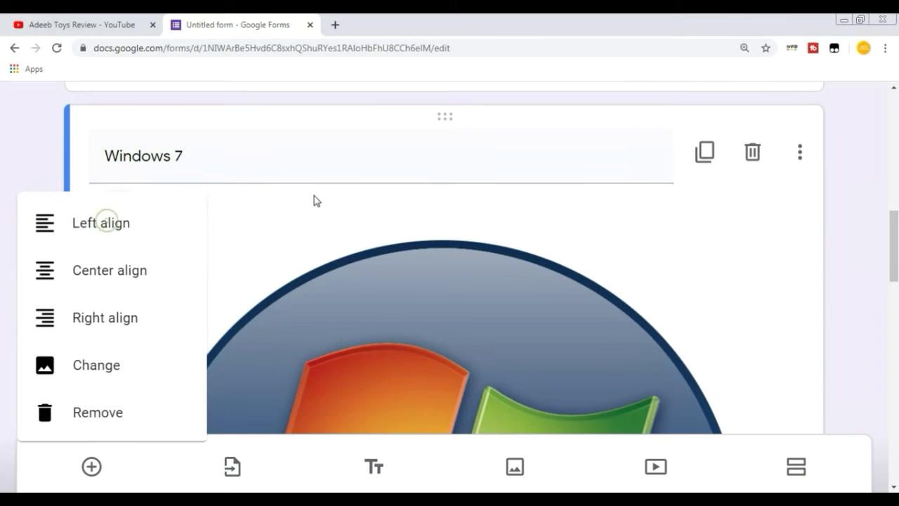
{"action": "scroll", "coordinate": [261, 219], "scroll_direction": "down", "scroll_amount": 2}
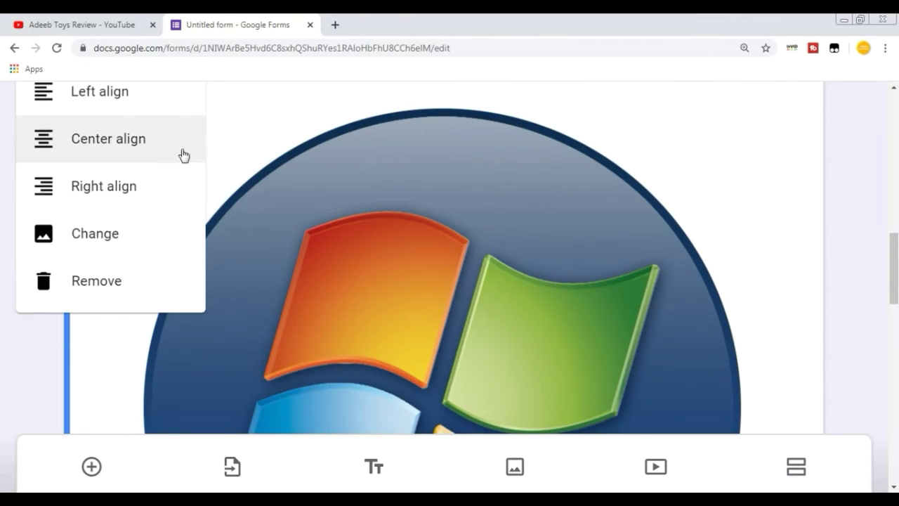
{"action": "left_click", "coordinate": [245, 217]}
- Title the first untitled text block below the Windows 7 image "tyt"
{"action": "scroll", "coordinate": [245, 217], "scroll_direction": "down", "scroll_amount": 10}
{"action": "scroll", "coordinate": [317, 248], "scroll_direction": "up", "scroll_amount": 6}
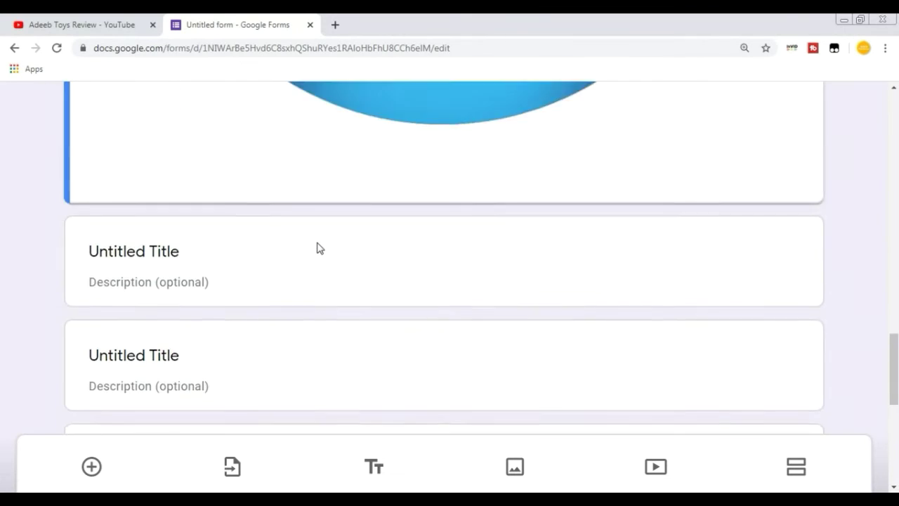
{"action": "scroll", "coordinate": [305, 254], "scroll_direction": "down", "scroll_amount": 2}
{"action": "scroll", "coordinate": [304, 258], "scroll_direction": "up", "scroll_amount": 5}
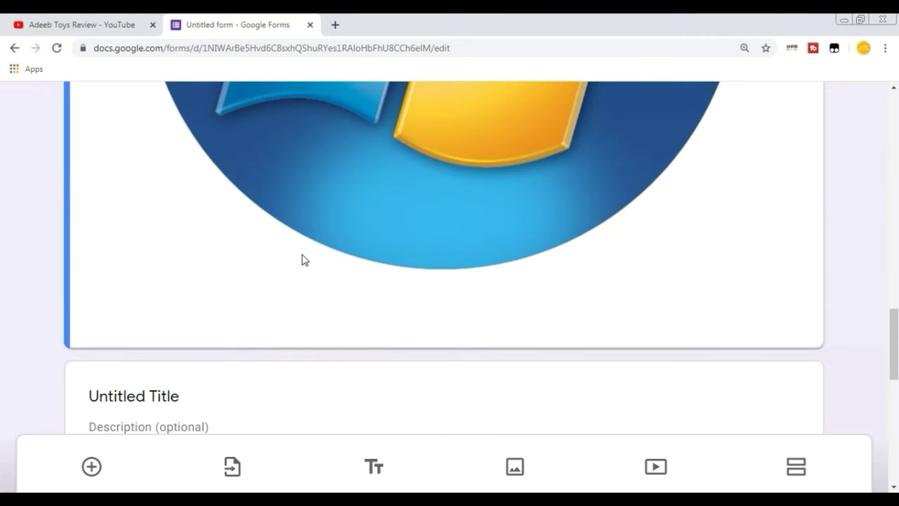
{"action": "scroll", "coordinate": [305, 258], "scroll_direction": "down", "scroll_amount": 1}
{"action": "scroll", "coordinate": [309, 297], "scroll_direction": "down", "scroll_amount": 8}
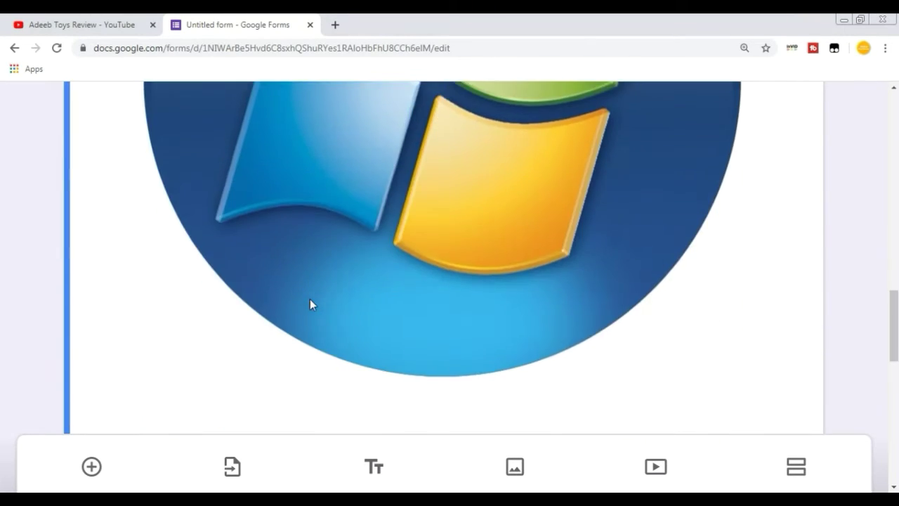
{"action": "scroll", "coordinate": [205, 245], "scroll_direction": "up", "scroll_amount": 10}
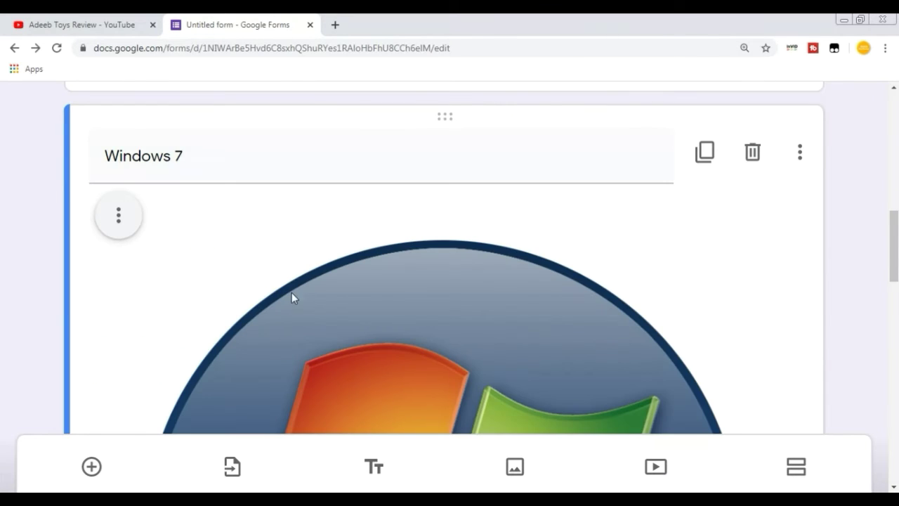
{"action": "scroll", "coordinate": [293, 297], "scroll_direction": "down", "scroll_amount": 9}
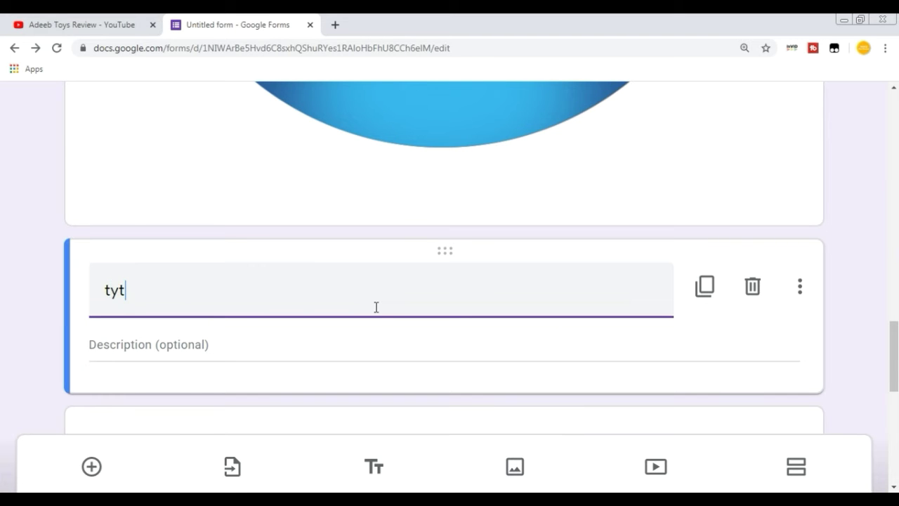
- Move the untitled title block directly below "tyt" up to the start of the Subscribe section, above the Windows 7 image
{"action": "scroll", "coordinate": [375, 312], "scroll_direction": "down", "scroll_amount": 3}
{"action": "scroll", "coordinate": [375, 312], "scroll_direction": "up", "scroll_amount": 2}
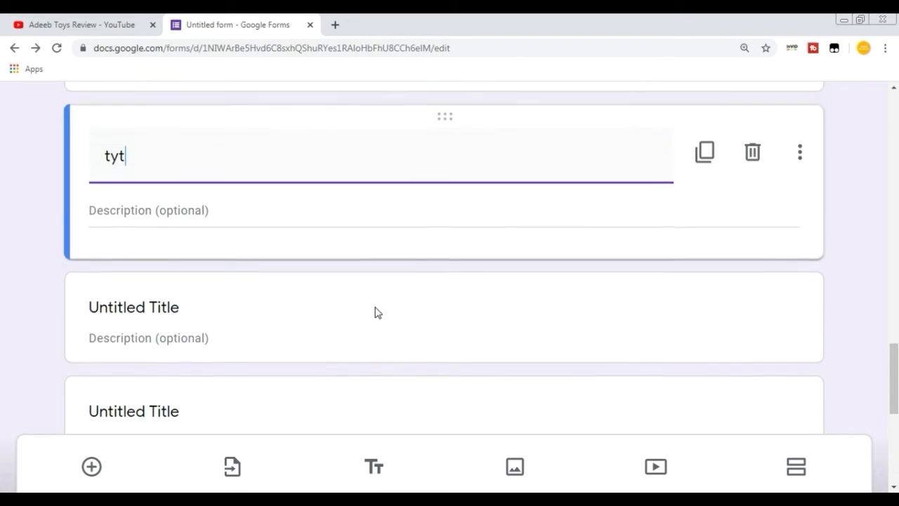
{"action": "scroll", "coordinate": [375, 312], "scroll_direction": "down", "scroll_amount": 4}
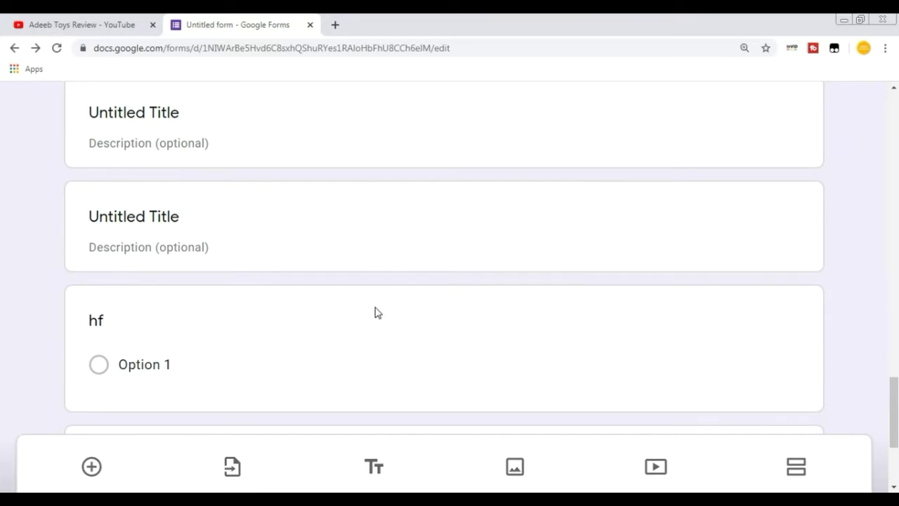
{"action": "left_click", "coordinate": [200, 124]}
{"action": "scroll", "coordinate": [439, 107], "scroll_direction": "up", "scroll_amount": 1}
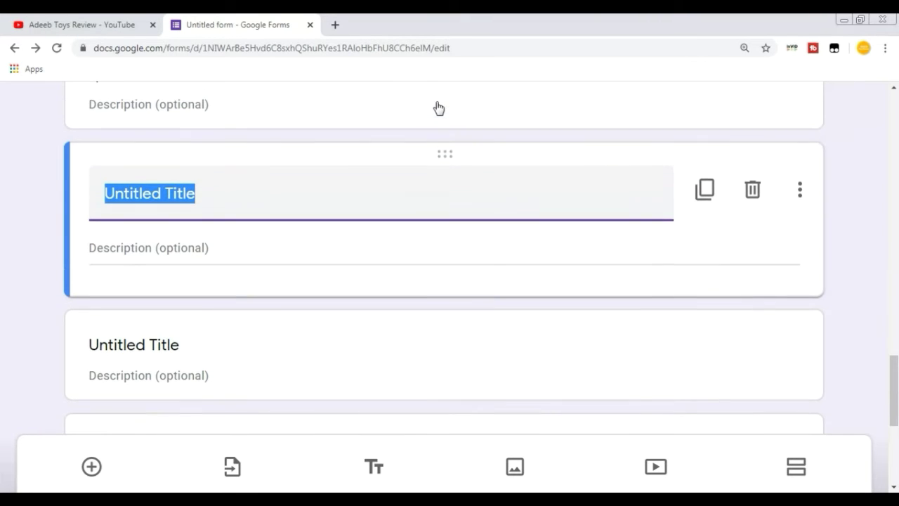
{"action": "mouse_move", "coordinate": [444, 150]}
{"action": "left_mouse_down"}
{"action": "mouse_move", "coordinate": [456, 125]}
{"action": "mouse_move", "coordinate": [452, 163]}
{"action": "mouse_move", "coordinate": [462, 127]}
{"action": "mouse_move", "coordinate": [462, 159]}
{"action": "mouse_move", "coordinate": [439, 161]}
{"action": "left_mouse_up"}
- Reorder the Subscribe section so that the "hf" question directly follows the Windows 7 image and the "tyt" block comes after it
{"action": "scroll", "coordinate": [375, 300], "scroll_direction": "down", "scroll_amount": 15}
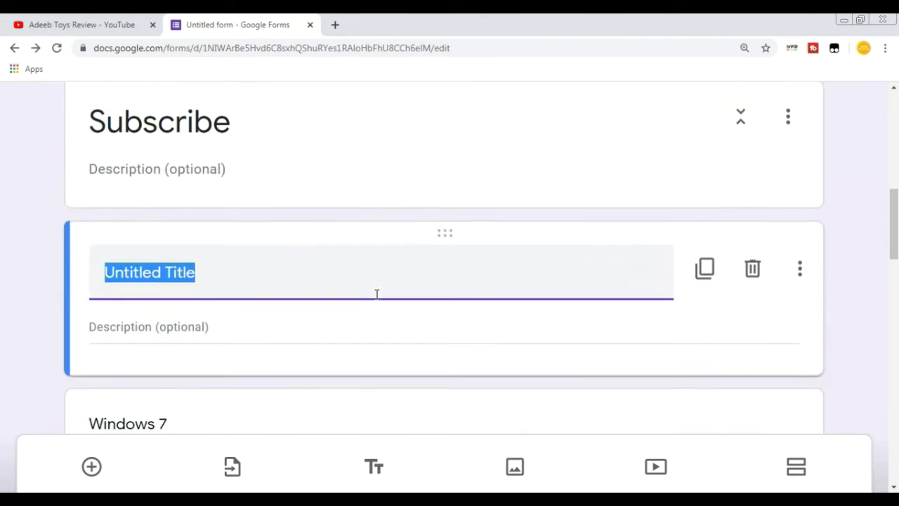
{"action": "scroll", "coordinate": [375, 300], "scroll_direction": "down", "scroll_amount": 1}
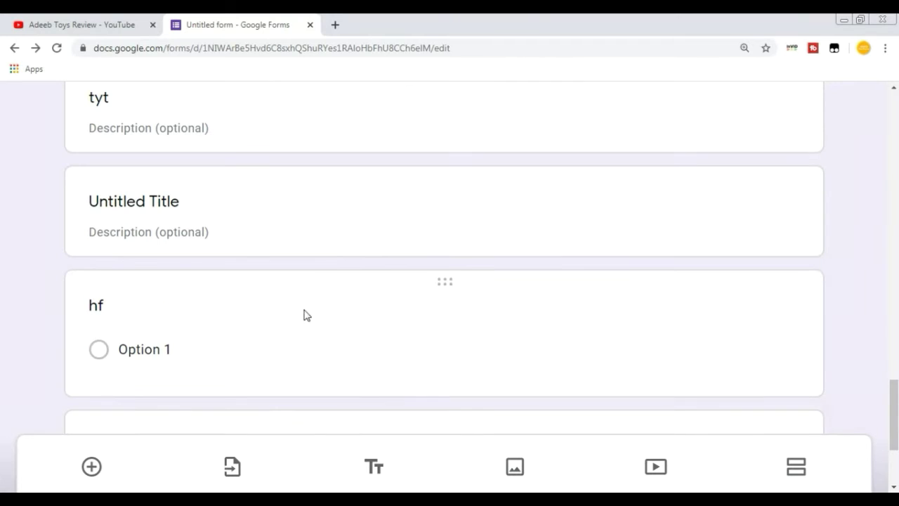
{"action": "left_click_drag", "start_coordinate": [445, 281], "coordinate": [436, 261]}
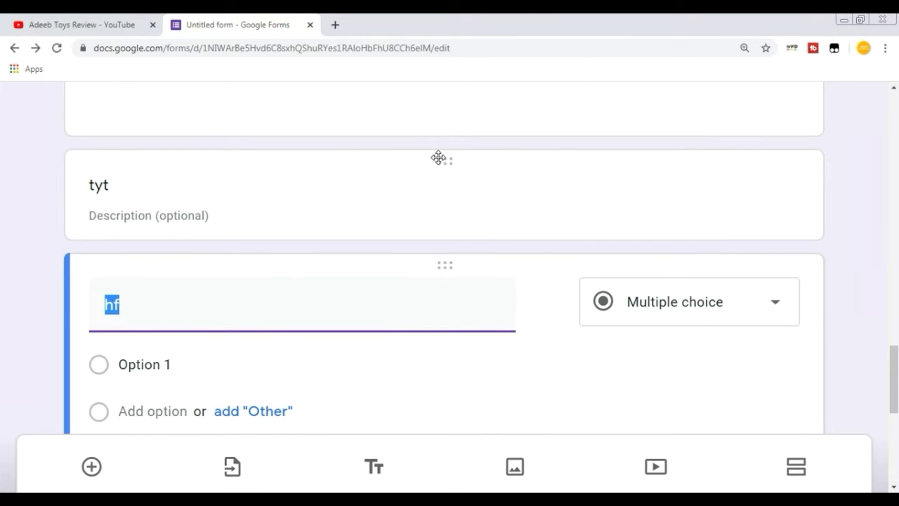
{"action": "left_click_drag", "start_coordinate": [439, 158], "coordinate": [401, 335]}
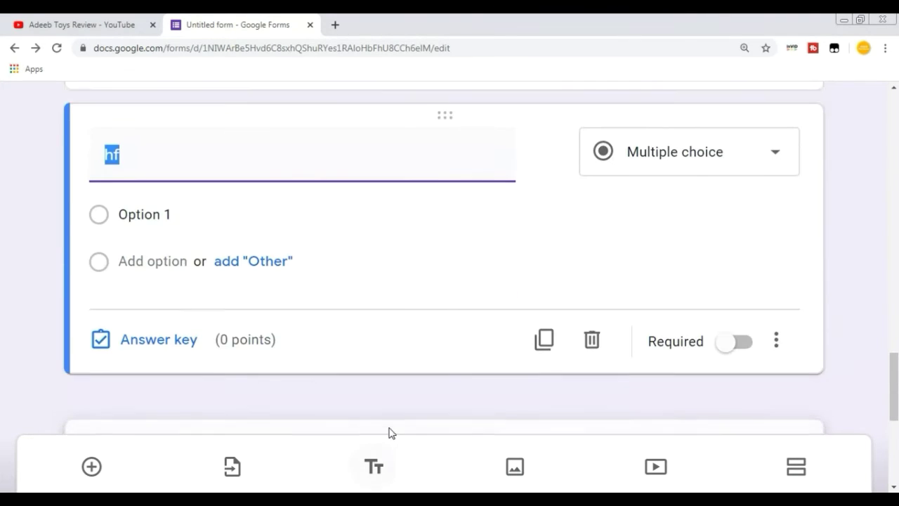
{"action": "left_click_drag", "start_coordinate": [389, 428], "coordinate": [403, 410]}
{"action": "scroll", "coordinate": [425, 361], "scroll_direction": "down", "scroll_amount": 4}
{"action": "scroll", "coordinate": [424, 355], "scroll_direction": "up", "scroll_amount": 4}
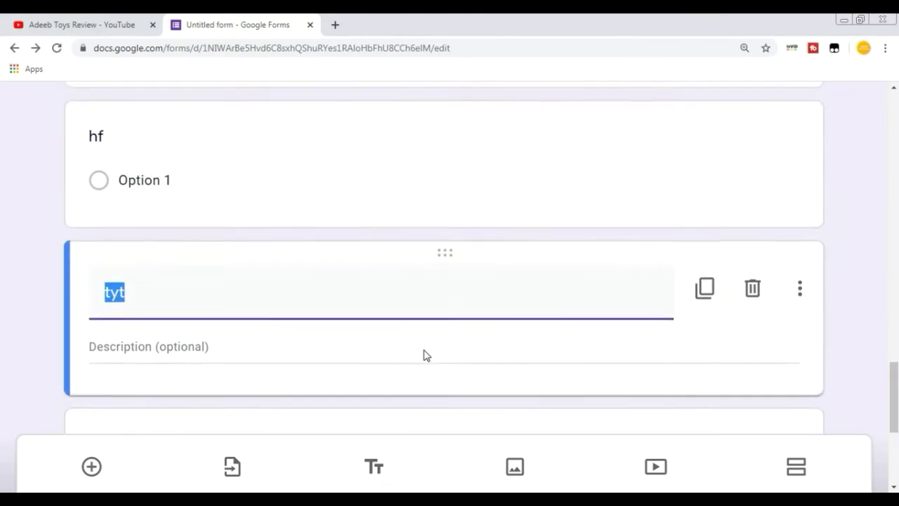
- Set the answer key of the "hf" question to 1 point with Option 1 as the correct answer
{"action": "scroll", "coordinate": [425, 354], "scroll_direction": "up", "scroll_amount": 3}
{"action": "left_click", "coordinate": [385, 332]}
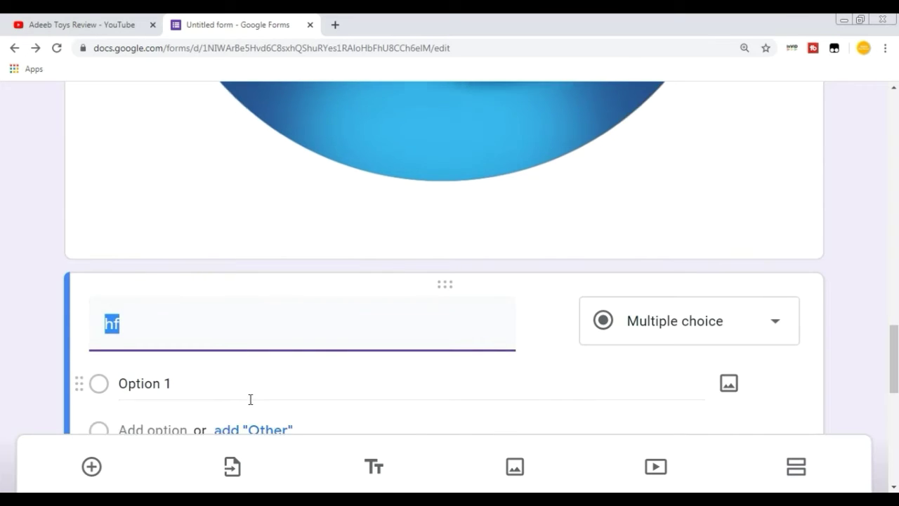
{"action": "scroll", "coordinate": [170, 311], "scroll_direction": "down", "scroll_amount": 4}
{"action": "left_click", "coordinate": [148, 251]}
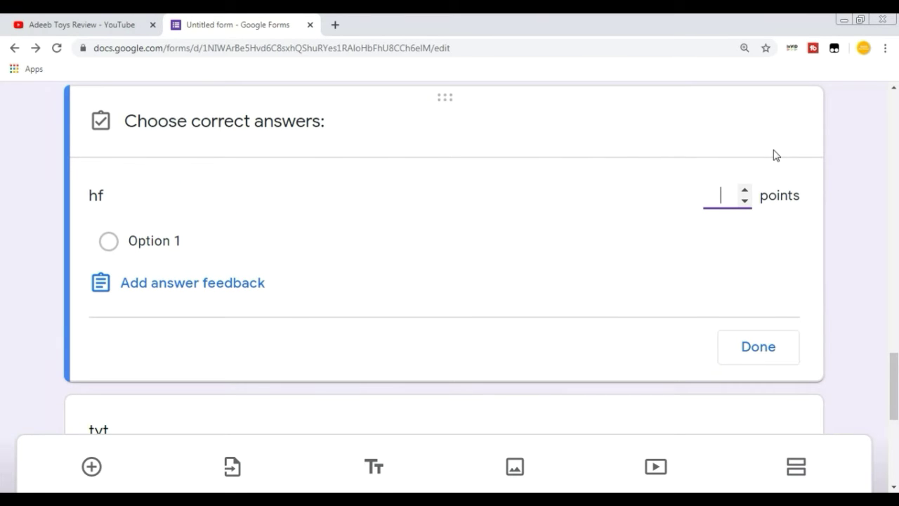
{"action": "left_click", "coordinate": [107, 241]}
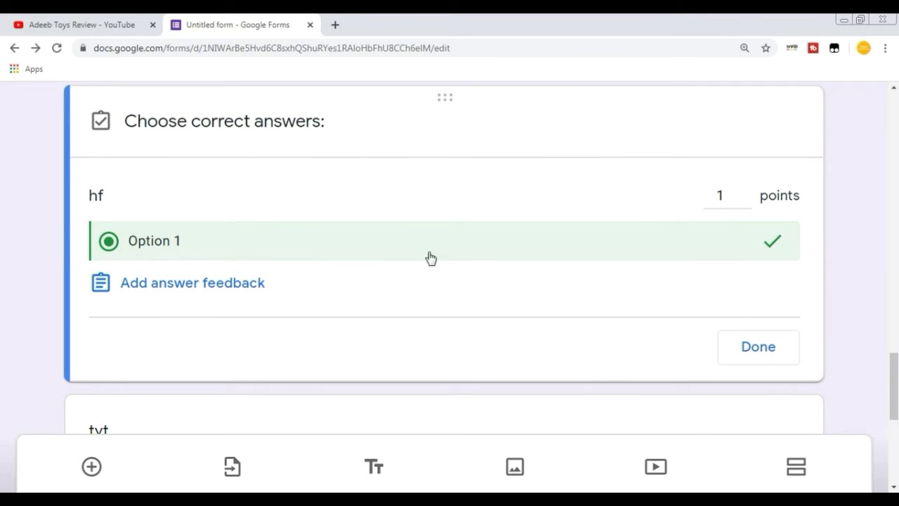
{"action": "left_click", "coordinate": [737, 354]}
- View the form's responses page and return to the questions
{"action": "scroll", "coordinate": [598, 356], "scroll_direction": "up", "scroll_amount": 5}
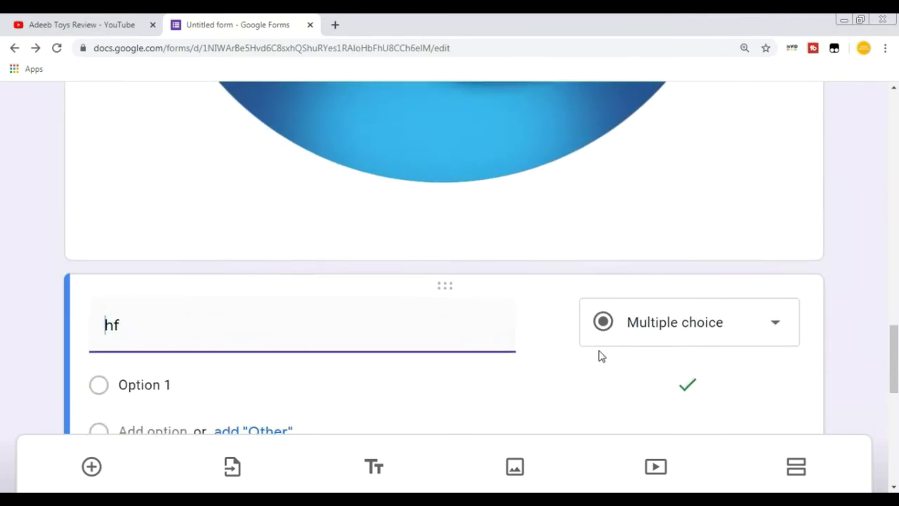
{"action": "scroll", "coordinate": [598, 351], "scroll_direction": "up", "scroll_amount": 10}
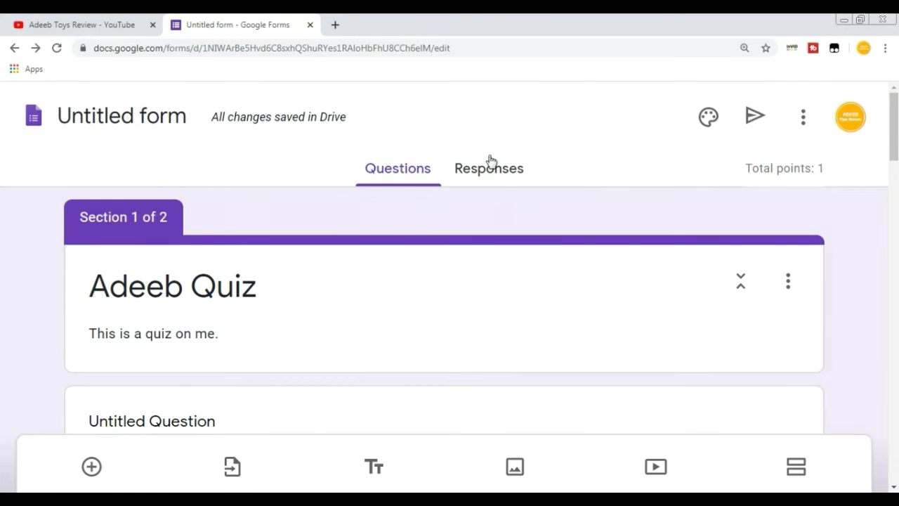
{"action": "left_click", "coordinate": [490, 163]}
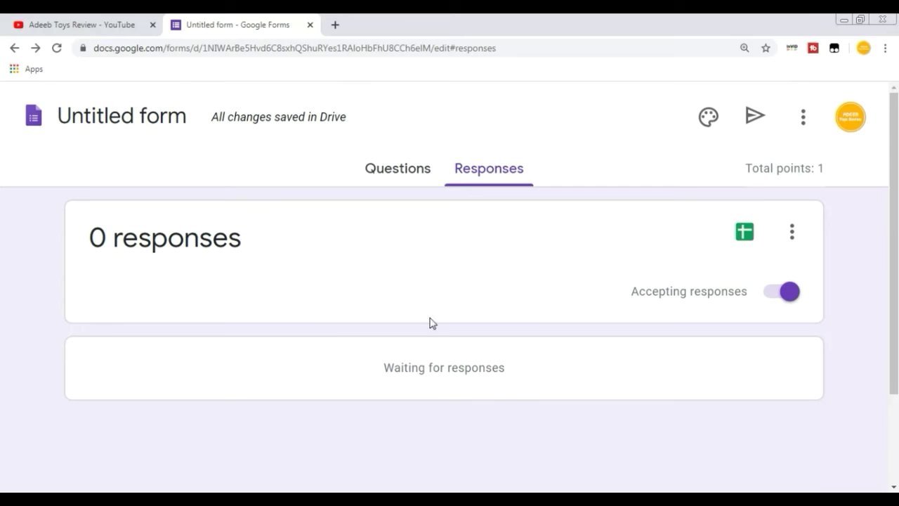
{"action": "left_click", "coordinate": [399, 176]}
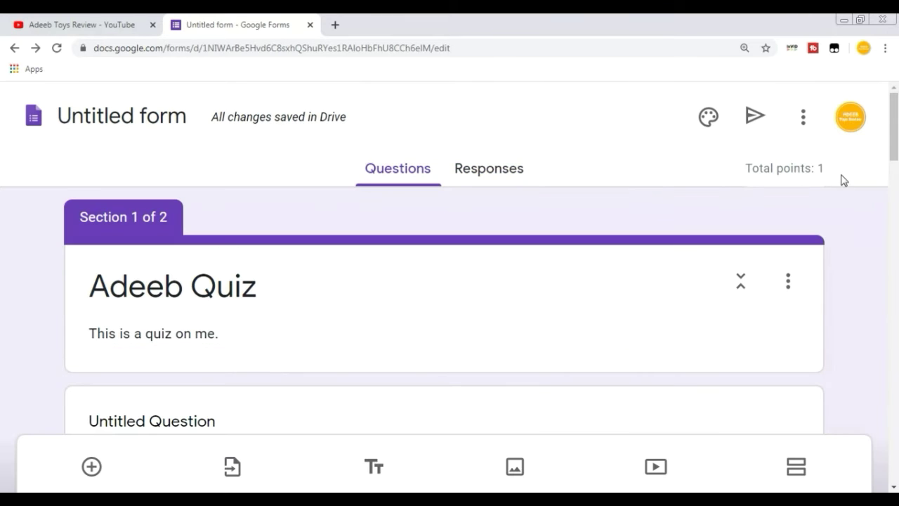
- Look through the available and previously selected forms for importing questions, and close the form selection without importing
{"action": "scroll", "coordinate": [780, 295], "scroll_direction": "down", "scroll_amount": 14}
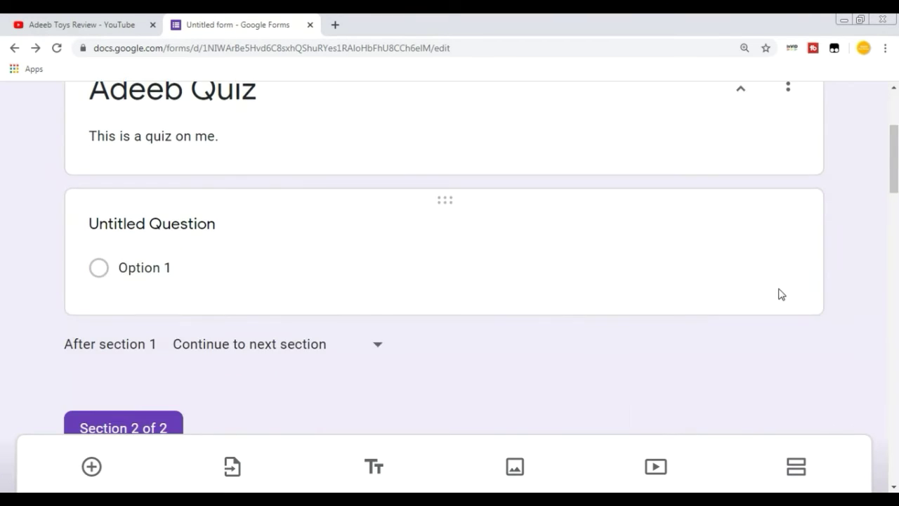
{"action": "scroll", "coordinate": [421, 339], "scroll_direction": "down", "scroll_amount": 10}
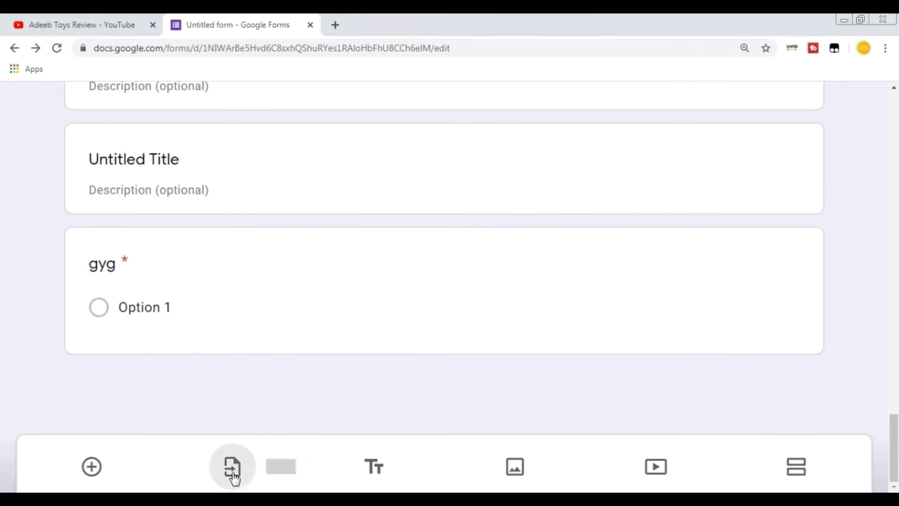
{"action": "left_click", "coordinate": [232, 471]}
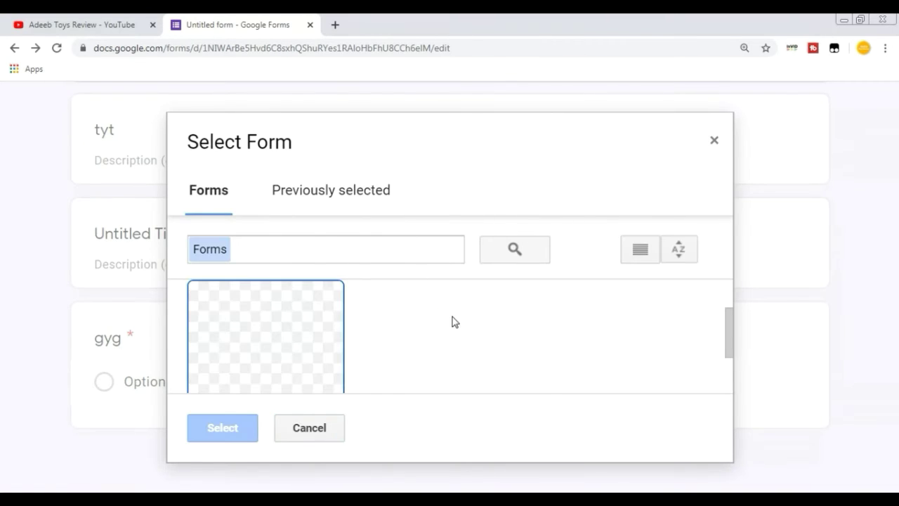
{"action": "scroll", "coordinate": [453, 322], "scroll_direction": "down", "scroll_amount": 2}
{"action": "scroll", "coordinate": [454, 321], "scroll_direction": "up", "scroll_amount": 3}
{"action": "left_click", "coordinate": [361, 199]}
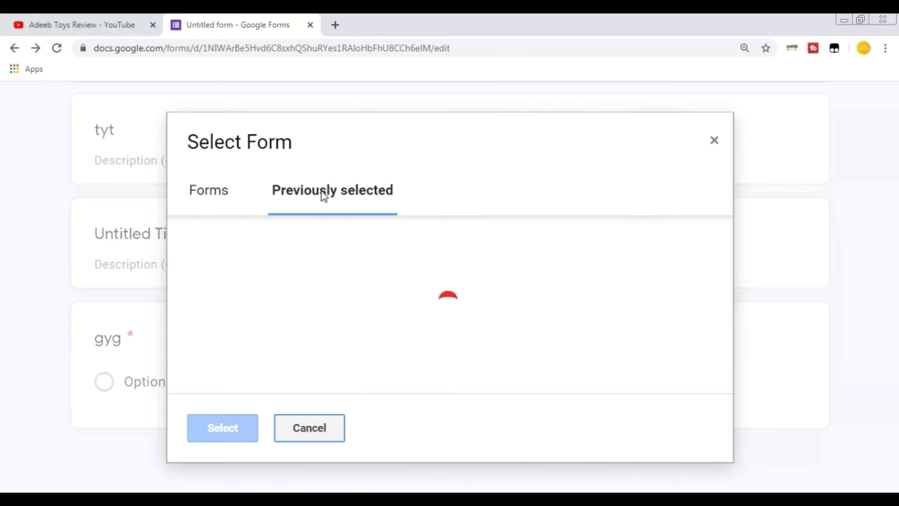
{"action": "left_click", "coordinate": [198, 199]}
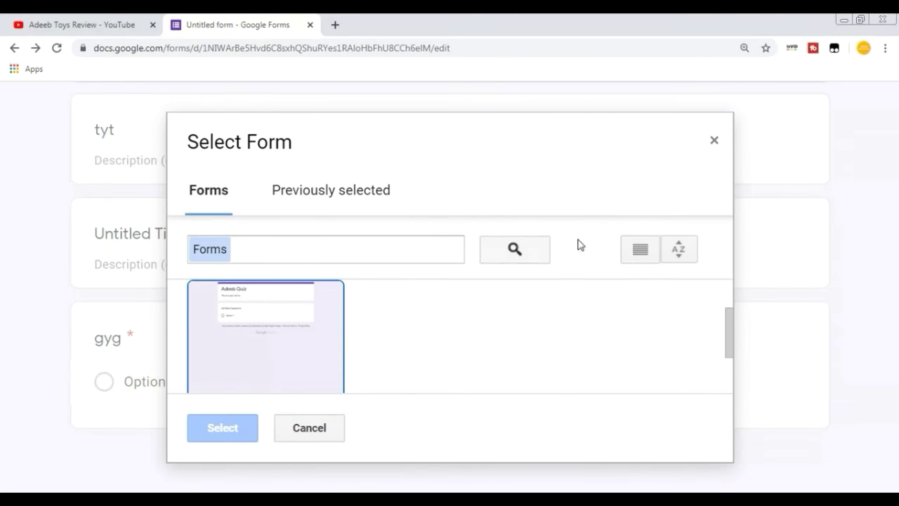
{"action": "left_click", "coordinate": [714, 141]}
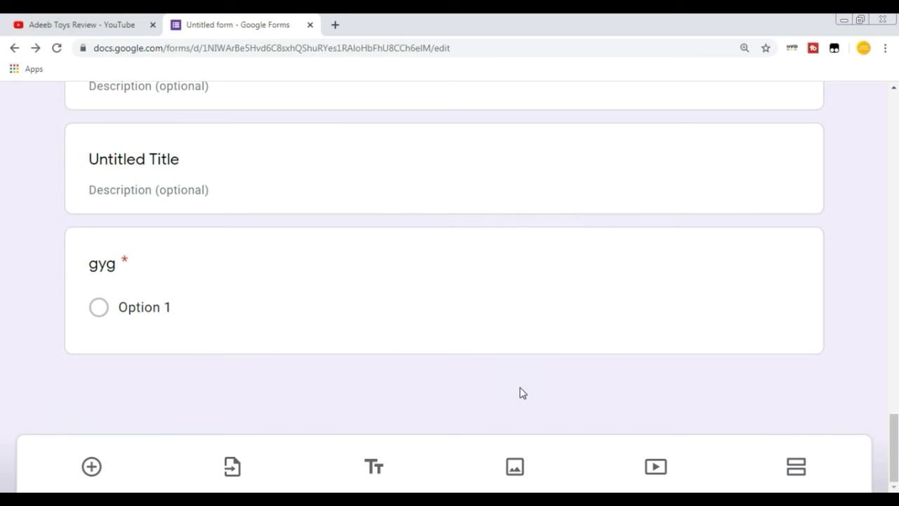
- Change the form's theme color to Red #db4437 and apply it
{"action": "scroll", "coordinate": [820, 361], "scroll_direction": "up", "scroll_amount": 15}
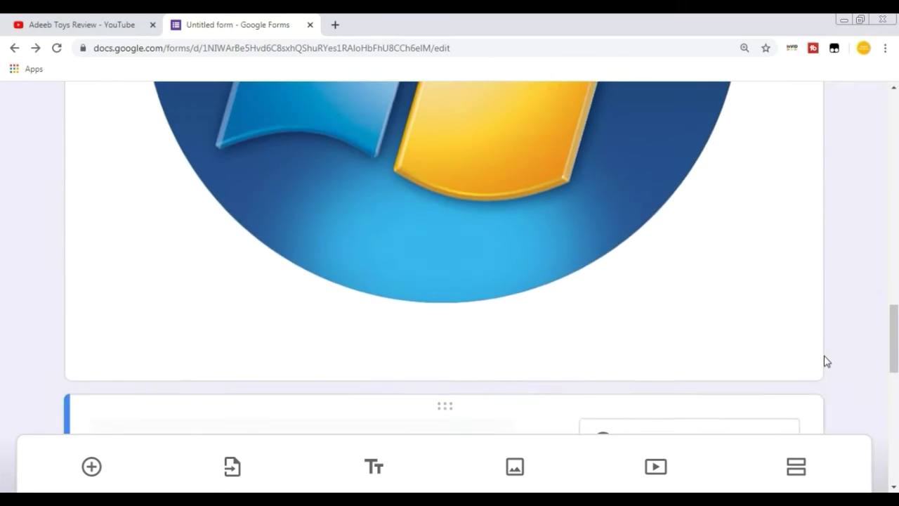
{"action": "scroll", "coordinate": [814, 361], "scroll_direction": "up", "scroll_amount": 10}
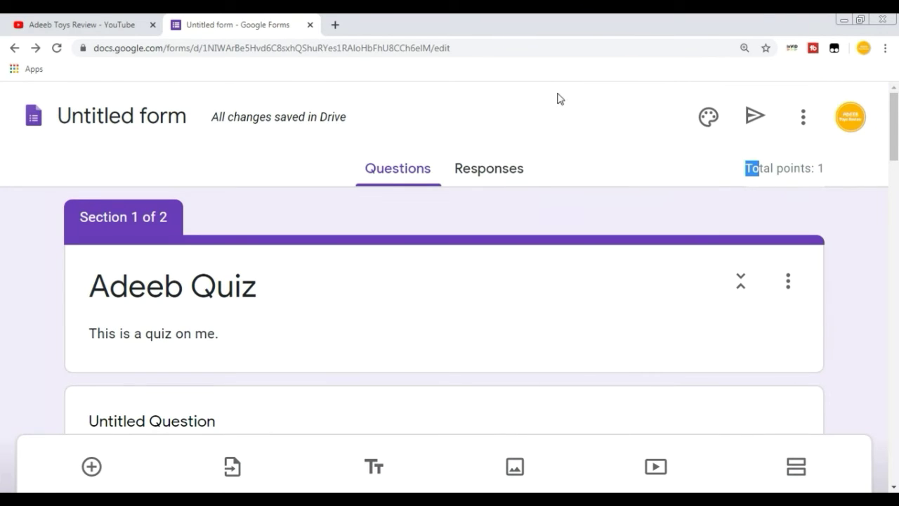
{"action": "left_click", "coordinate": [708, 116]}
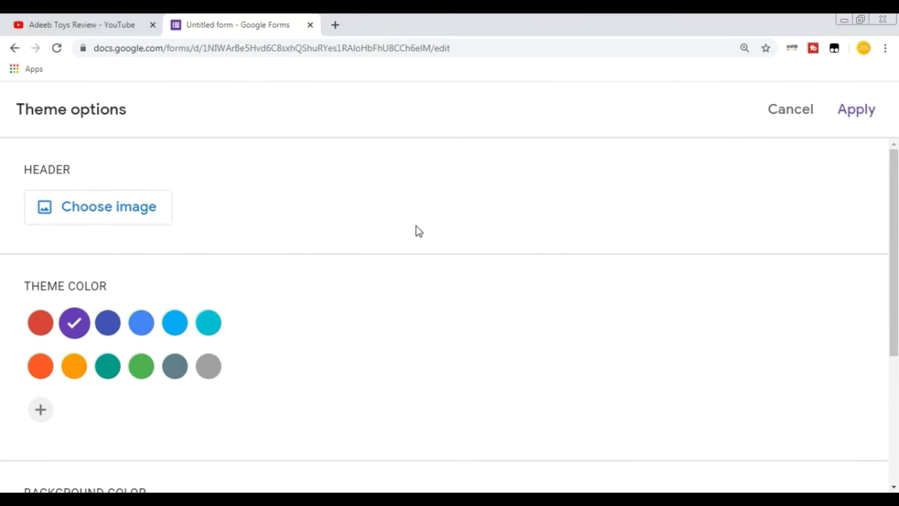
{"action": "left_click", "coordinate": [40, 322]}
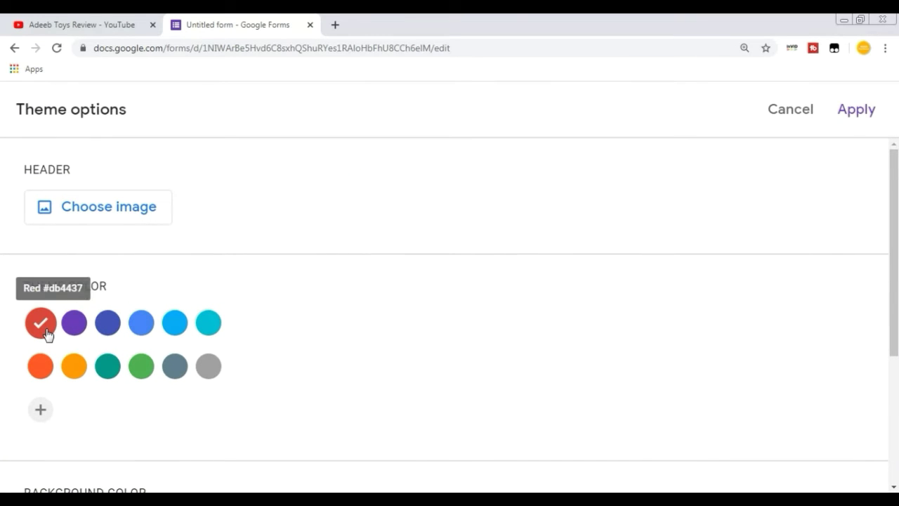
{"action": "left_click", "coordinate": [855, 111]}
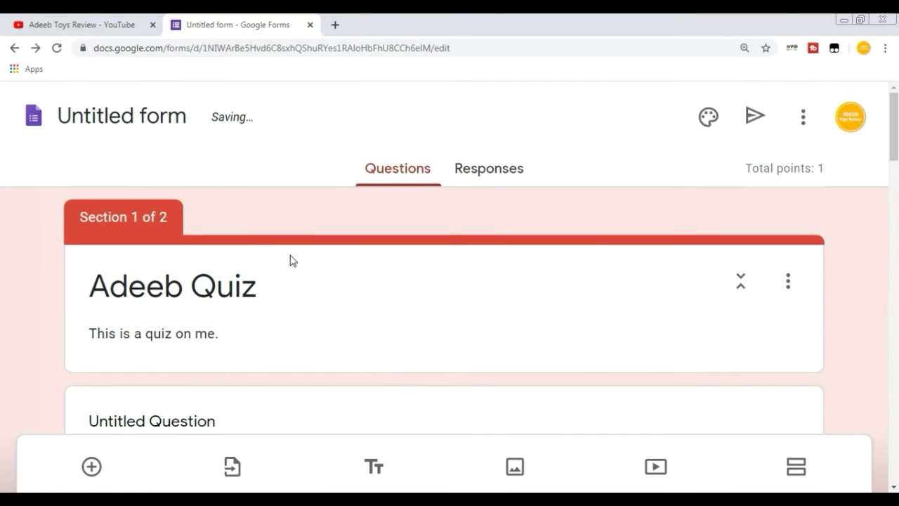
- Change the form's theme color to light blue and apply it
{"action": "left_click", "coordinate": [707, 117]}
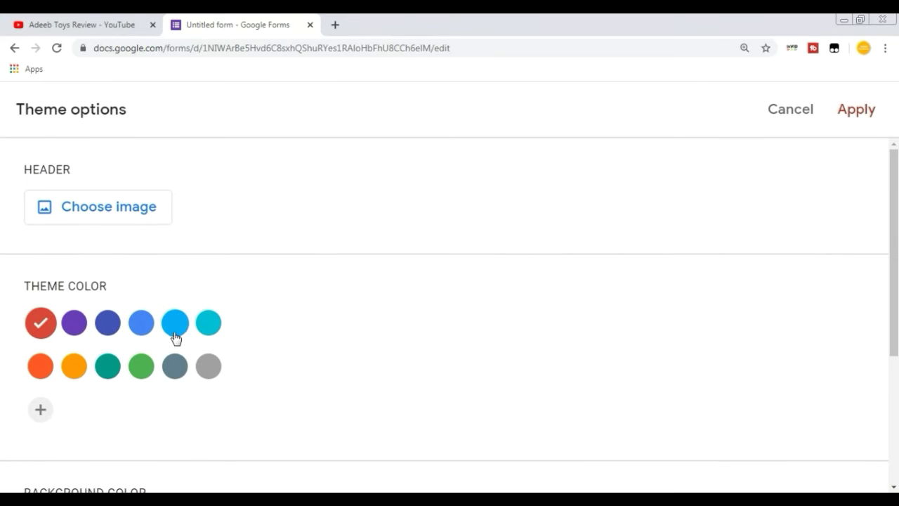
{"action": "left_click", "coordinate": [175, 322]}
{"action": "left_click", "coordinate": [851, 111]}
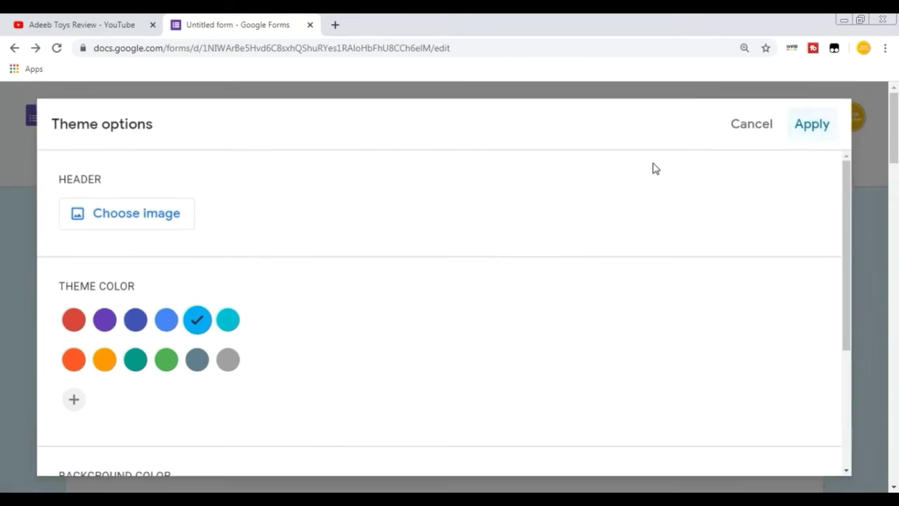
- Insert the colorful candy picture from the Work and School themes as the form's header image and apply the theme
{"action": "left_click", "coordinate": [708, 117]}
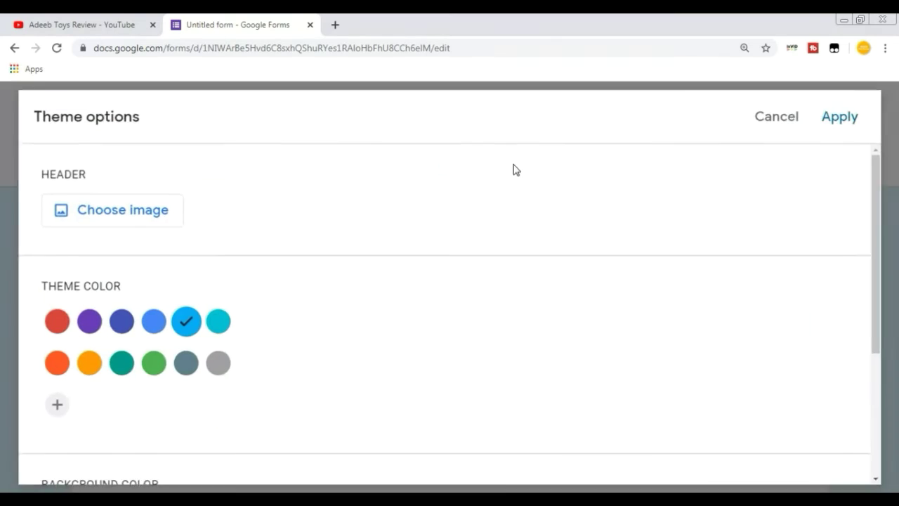
{"action": "left_click", "coordinate": [180, 202]}
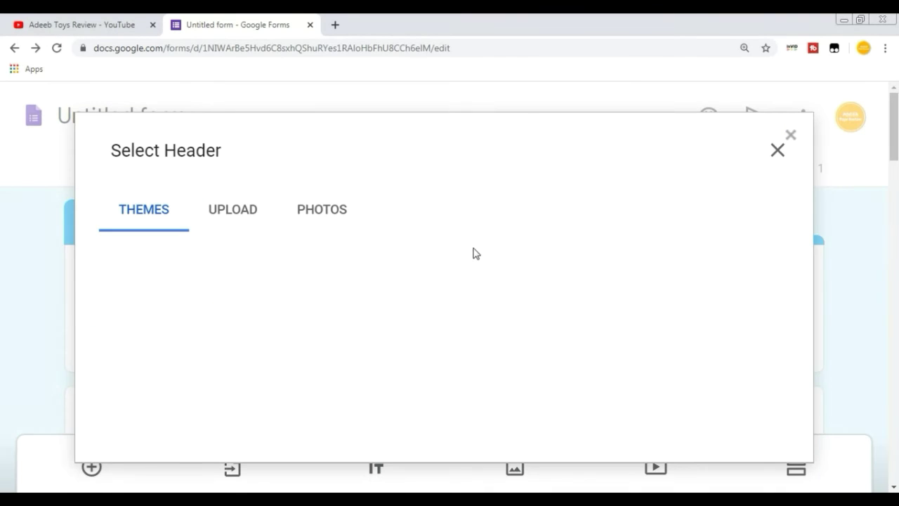
{"action": "scroll", "coordinate": [324, 272], "scroll_direction": "down", "scroll_amount": 3}
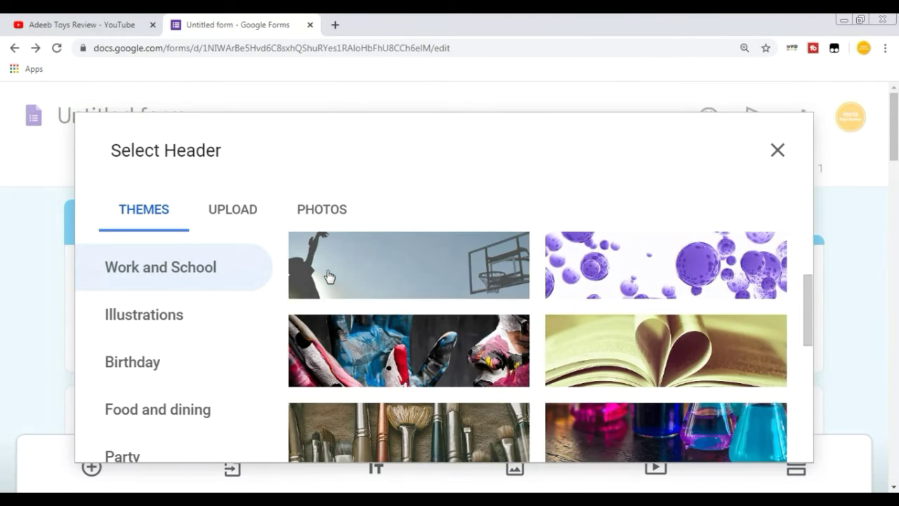
{"action": "scroll", "coordinate": [330, 274], "scroll_direction": "up", "scroll_amount": 3}
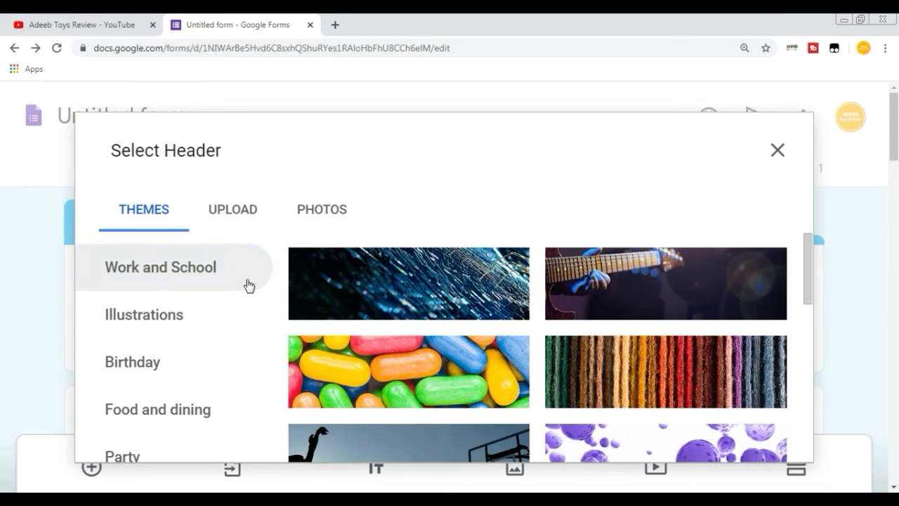
{"action": "scroll", "coordinate": [215, 303], "scroll_direction": "down", "scroll_amount": 5}
{"action": "scroll", "coordinate": [215, 303], "scroll_direction": "up", "scroll_amount": 3}
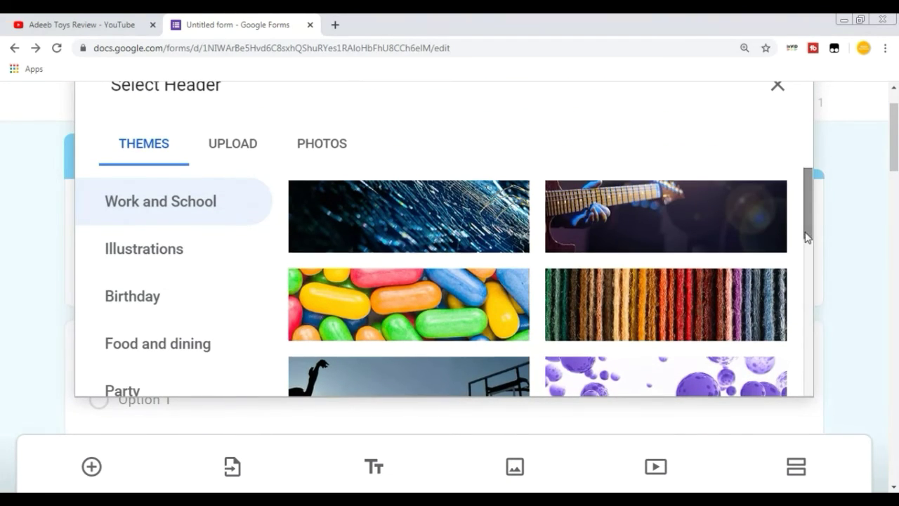
{"action": "scroll", "coordinate": [806, 233], "scroll_direction": "down", "scroll_amount": 5}
{"action": "scroll", "coordinate": [805, 233], "scroll_direction": "up", "scroll_amount": 5}
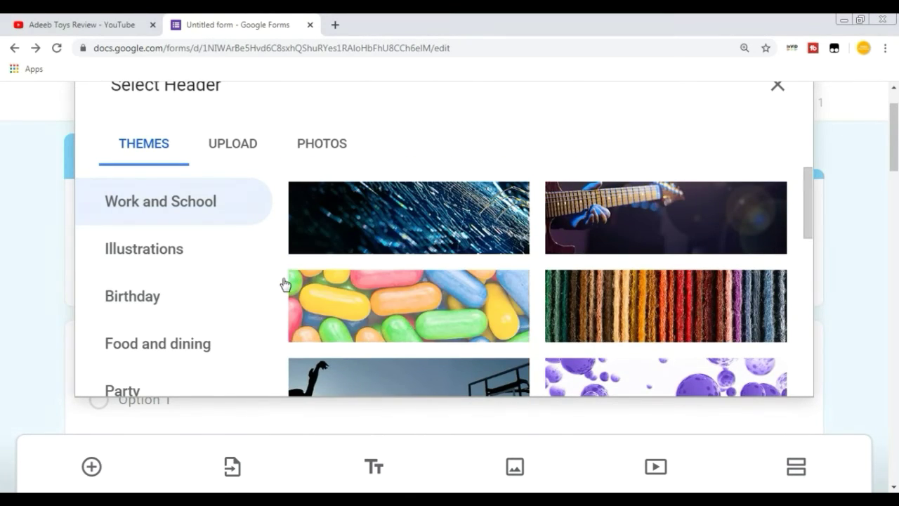
{"action": "scroll", "coordinate": [283, 284], "scroll_direction": "down", "scroll_amount": 5}
{"action": "scroll", "coordinate": [284, 284], "scroll_direction": "up", "scroll_amount": 5}
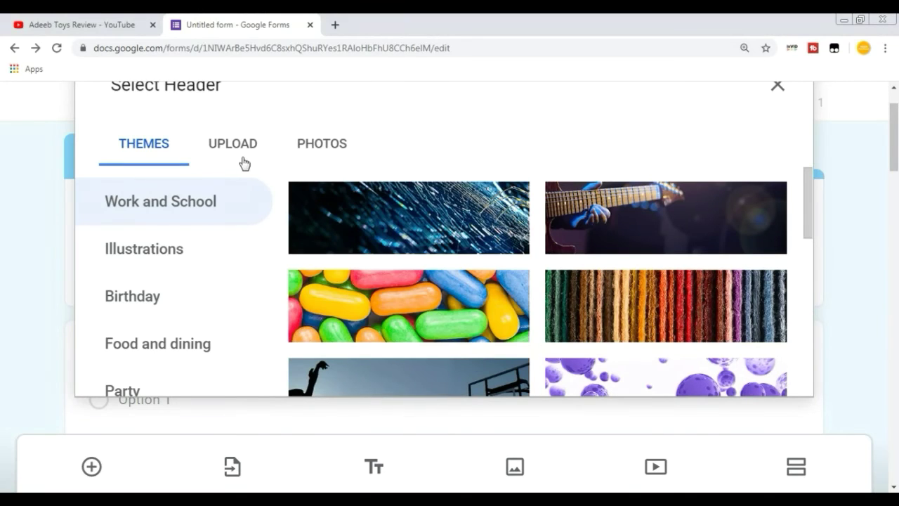
{"action": "left_click", "coordinate": [457, 316]}
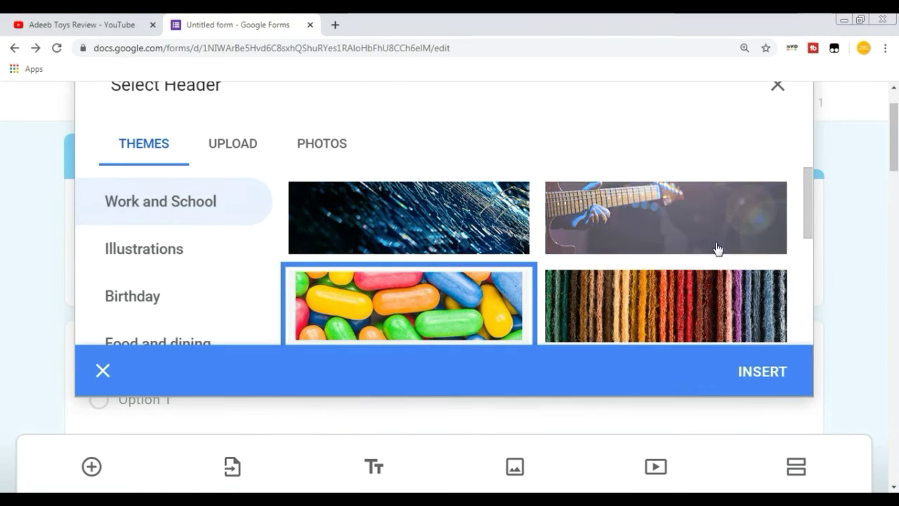
{"action": "left_click", "coordinate": [755, 374]}
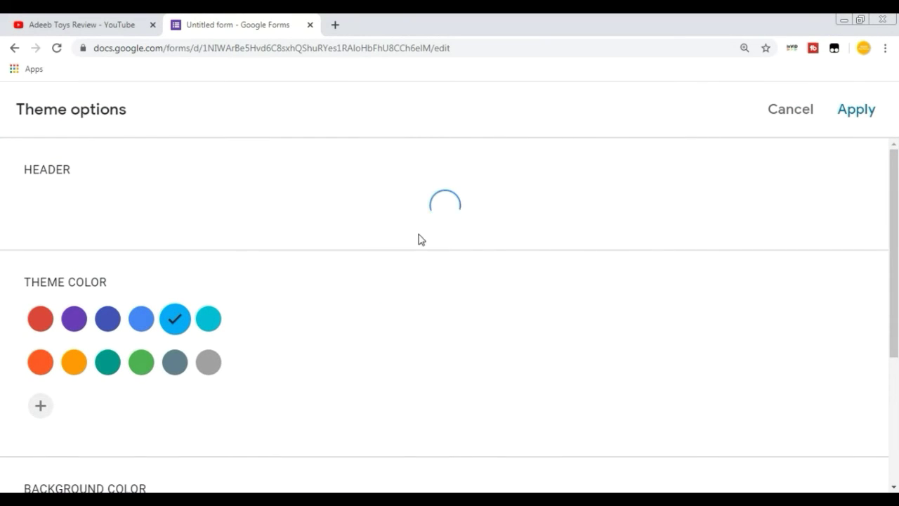
{"action": "left_click", "coordinate": [853, 118]}
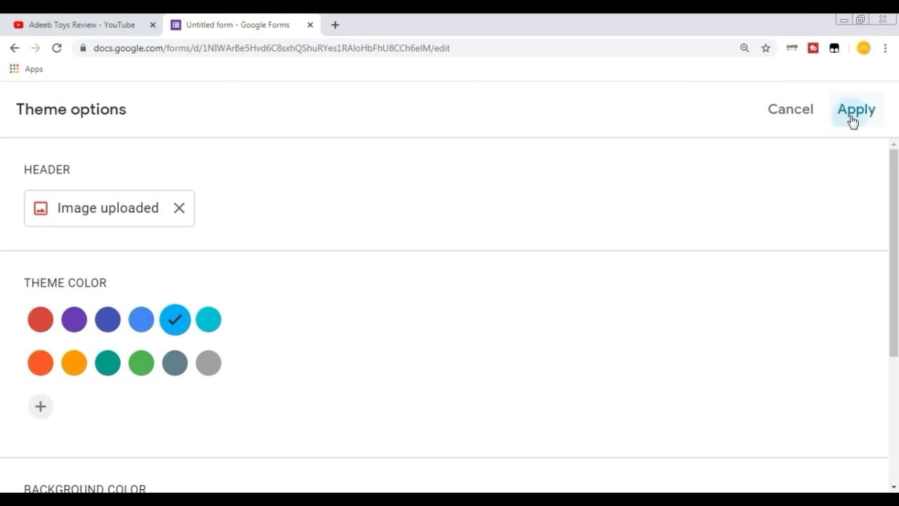
- Review the whole themed form, from the header image through both sections to the last question
{"action": "scroll", "coordinate": [288, 270], "scroll_direction": "down", "scroll_amount": 10}
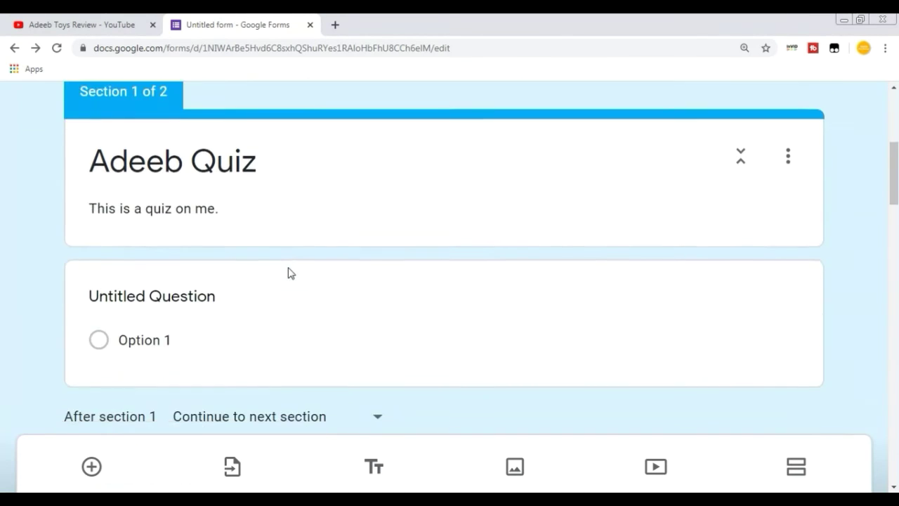
{"action": "scroll", "coordinate": [288, 267], "scroll_direction": "up", "scroll_amount": 11}
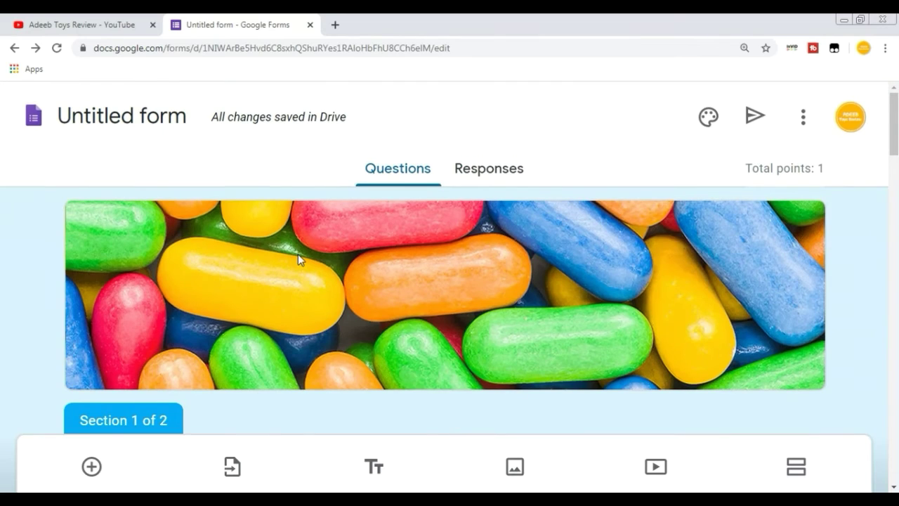
{"action": "scroll", "coordinate": [460, 274], "scroll_direction": "down", "scroll_amount": 12}
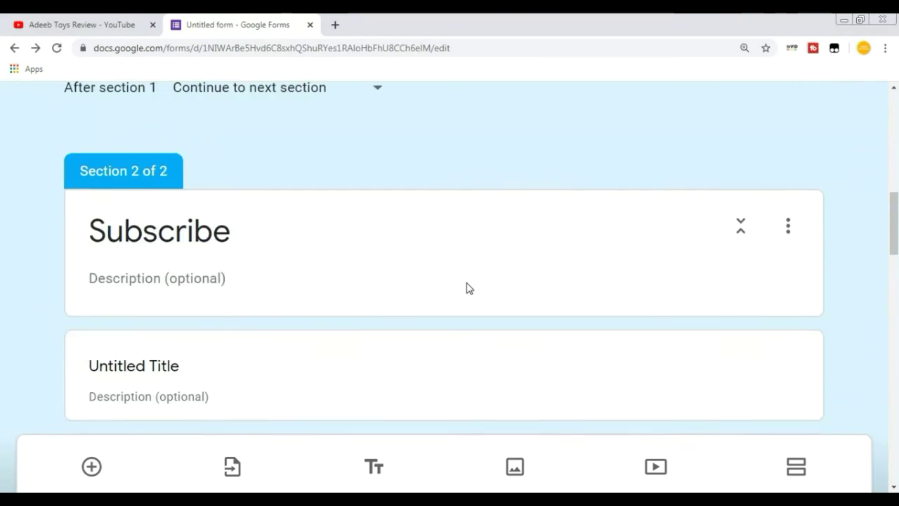
{"action": "scroll", "coordinate": [466, 282], "scroll_direction": "down", "scroll_amount": 6}
{"action": "scroll", "coordinate": [468, 287], "scroll_direction": "up", "scroll_amount": 2}
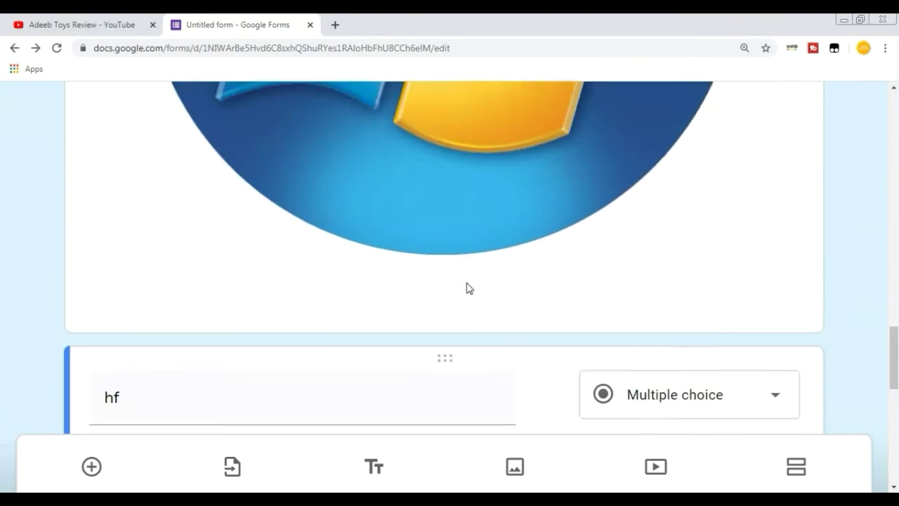
{"action": "scroll", "coordinate": [467, 287], "scroll_direction": "down", "scroll_amount": 8}
{"action": "scroll", "coordinate": [468, 287], "scroll_direction": "up", "scroll_amount": 3}
{"action": "scroll", "coordinate": [468, 287], "scroll_direction": "down", "scroll_amount": 4}
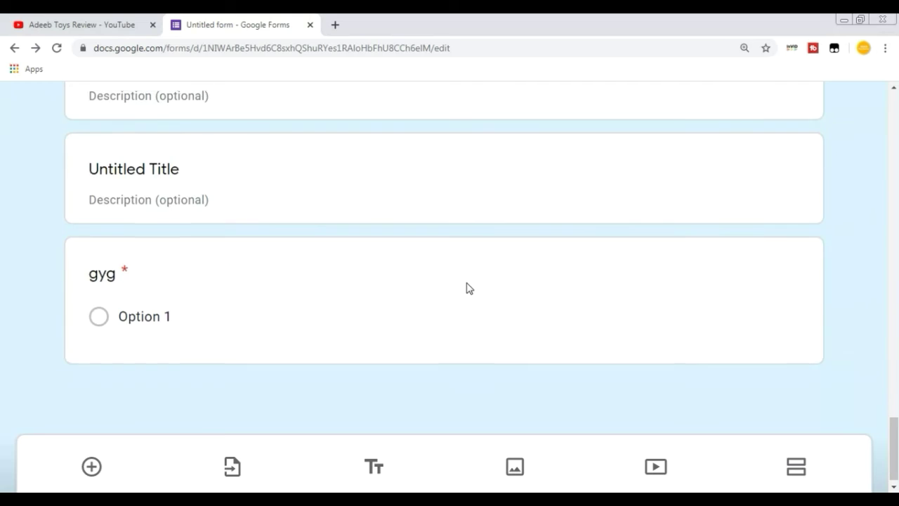
{"action": "scroll", "coordinate": [468, 288], "scroll_direction": "up", "scroll_amount": 9}
{"action": "scroll", "coordinate": [466, 282], "scroll_direction": "up", "scroll_amount": 12}
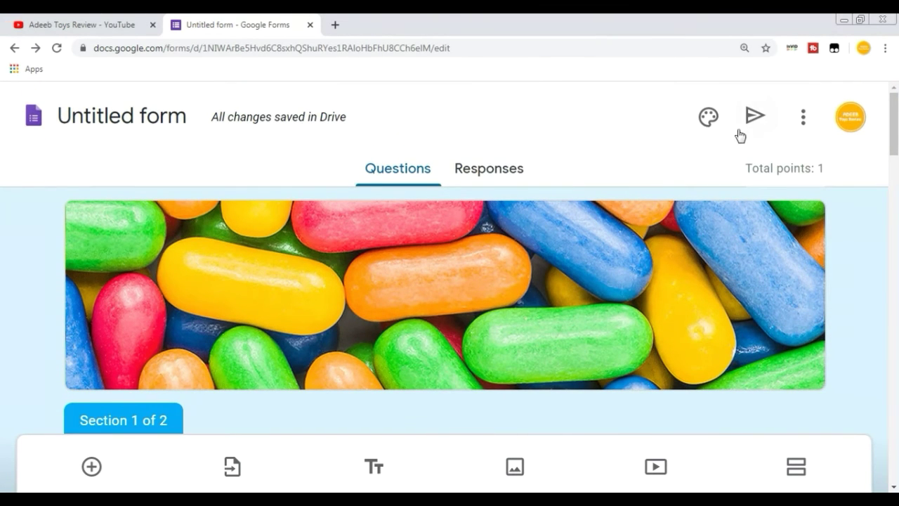
- Examine the form's email, link and embed HTML sharing options, including the shortened URL, and cancel without sending
{"action": "left_click", "coordinate": [753, 119]}
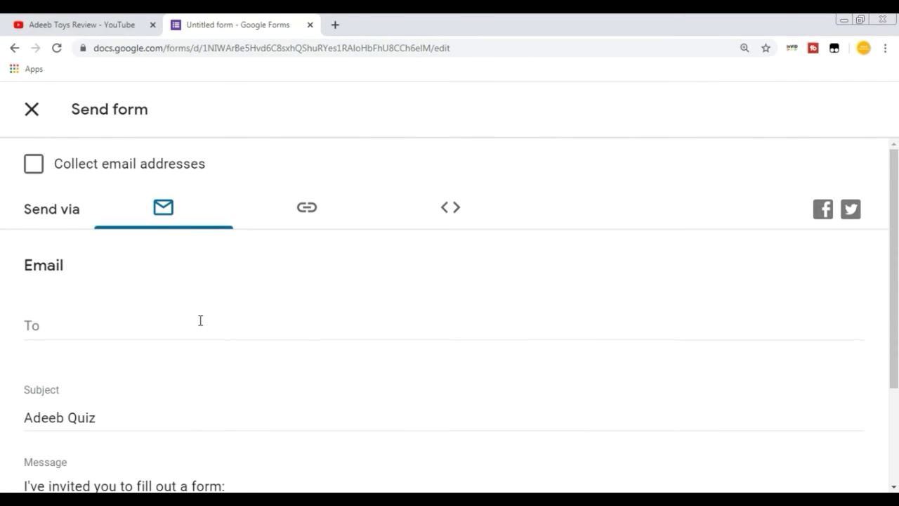
{"action": "scroll", "coordinate": [200, 320], "scroll_direction": "down", "scroll_amount": 2}
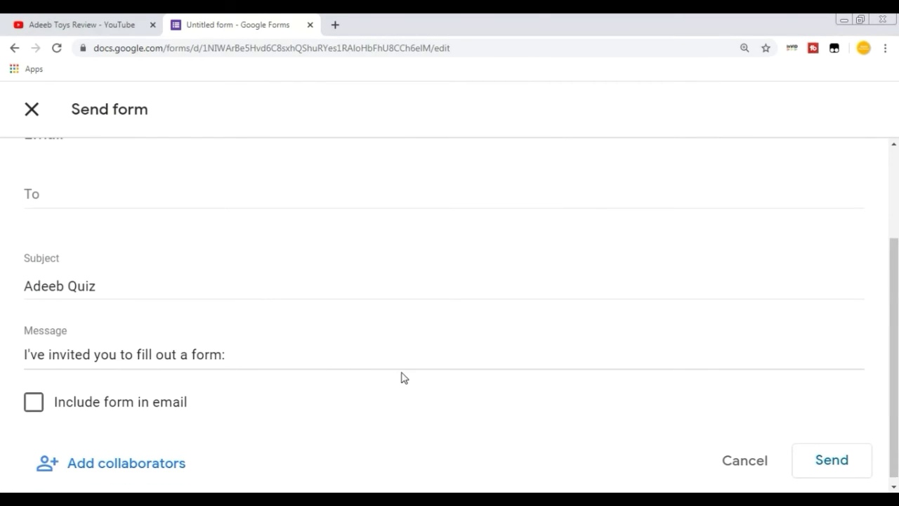
{"action": "scroll", "coordinate": [354, 348], "scroll_direction": "up", "scroll_amount": 2}
{"action": "left_click", "coordinate": [311, 210]}
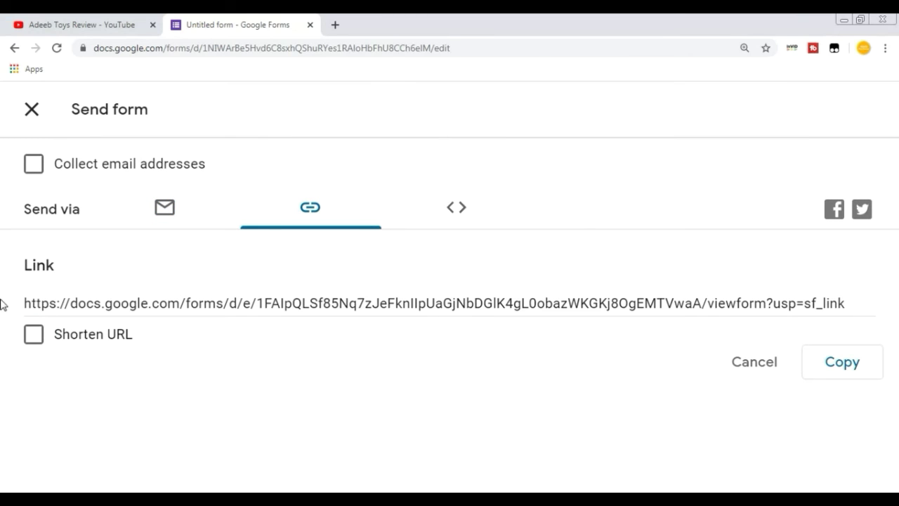
{"action": "left_click", "coordinate": [56, 334]}
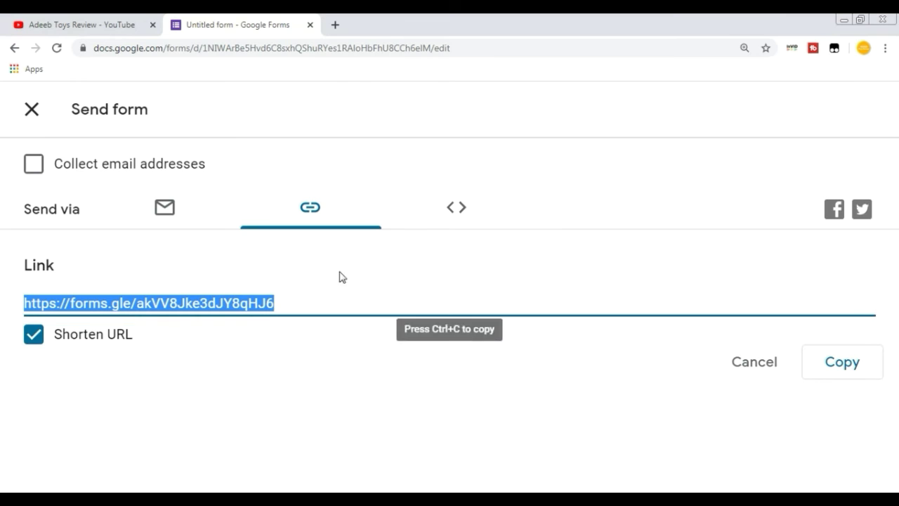
{"action": "left_click", "coordinate": [31, 337]}
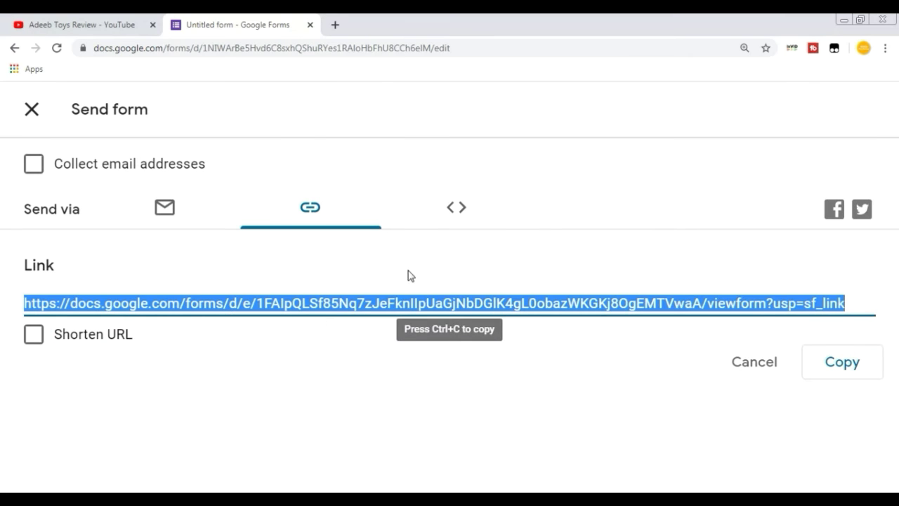
{"action": "left_click", "coordinate": [448, 215]}
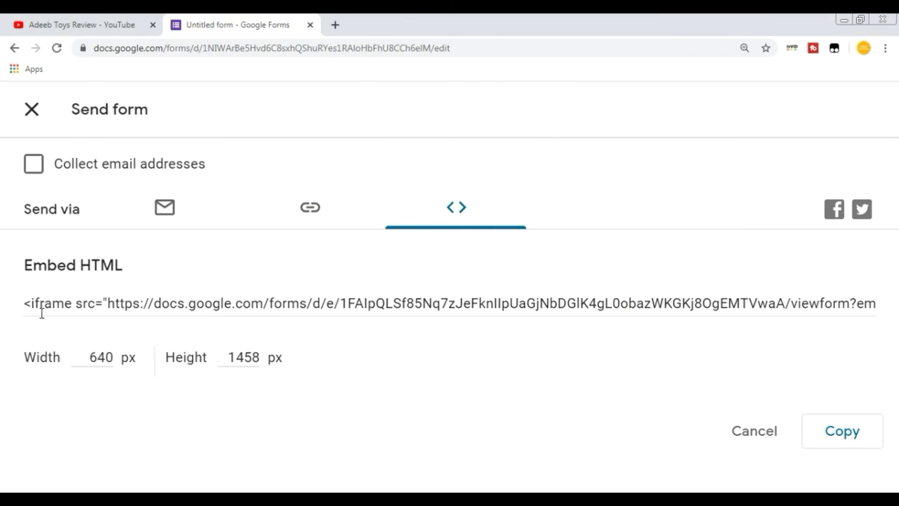
{"action": "left_click", "coordinate": [327, 225]}
{"action": "left_click", "coordinate": [749, 362]}
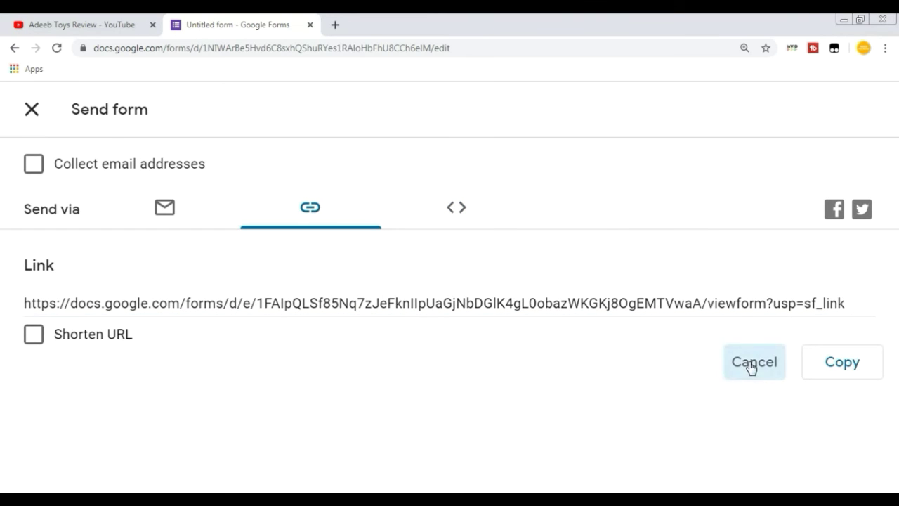
- Rename the untitled form to match the quiz title shown in section 1
{"action": "scroll", "coordinate": [440, 302], "scroll_direction": "down", "scroll_amount": 5}
{"action": "scroll", "coordinate": [436, 309], "scroll_direction": "down", "scroll_amount": 15}
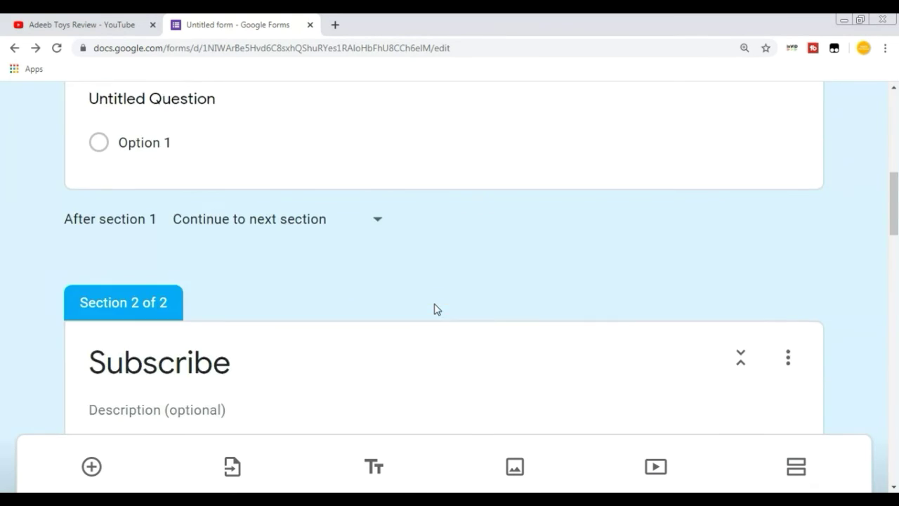
{"action": "scroll", "coordinate": [435, 309], "scroll_direction": "down", "scroll_amount": 5}
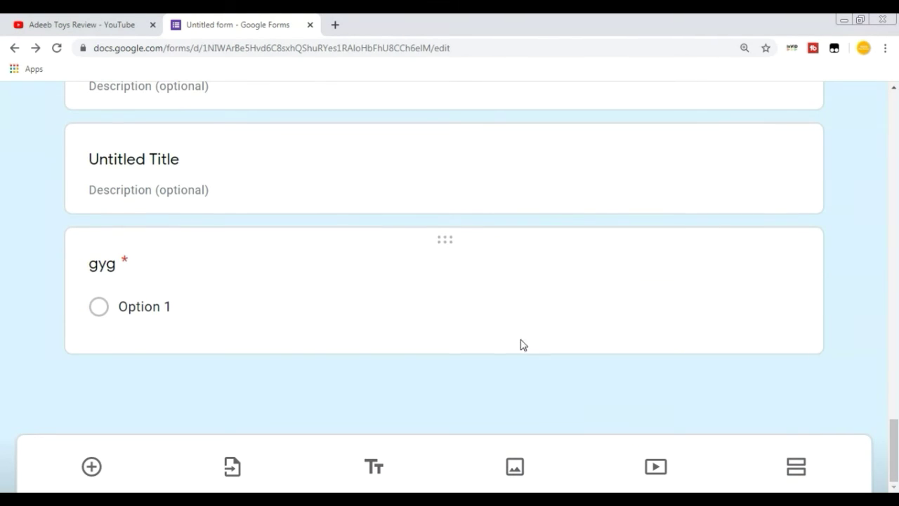
{"action": "scroll", "coordinate": [786, 377], "scroll_direction": "up", "scroll_amount": 8}
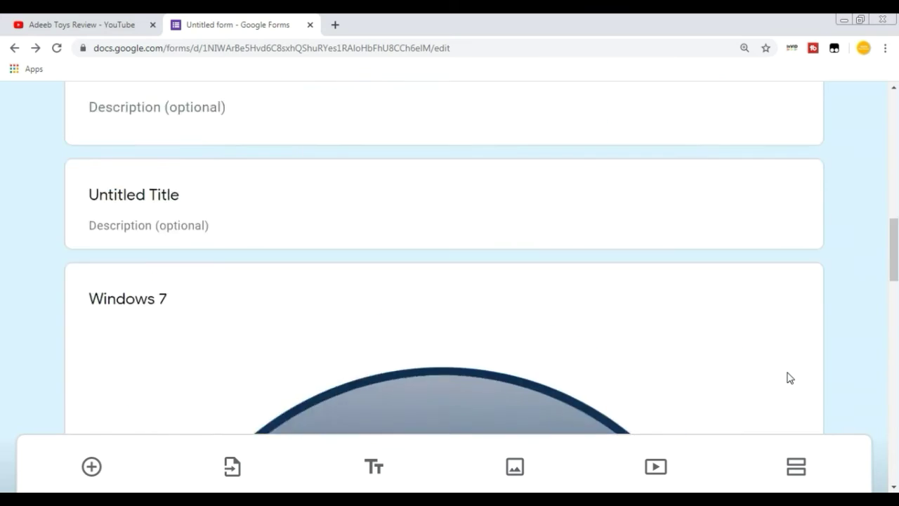
{"action": "scroll", "coordinate": [788, 378], "scroll_direction": "up", "scroll_amount": 10}
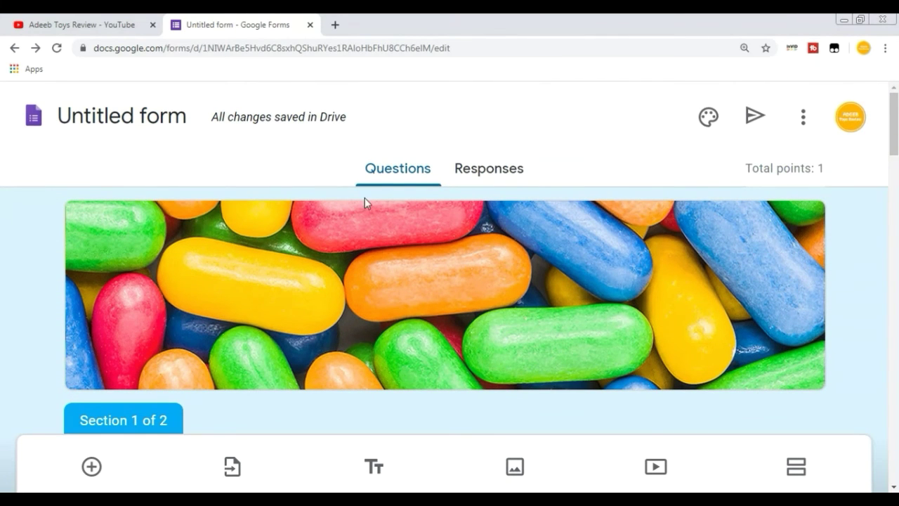
{"action": "left_click", "coordinate": [89, 121]}
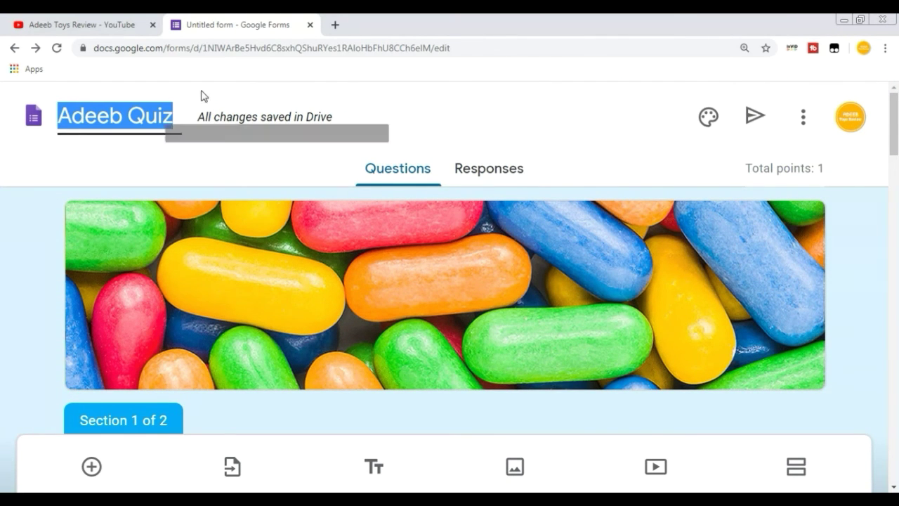
{"action": "left_click", "coordinate": [215, 159]}
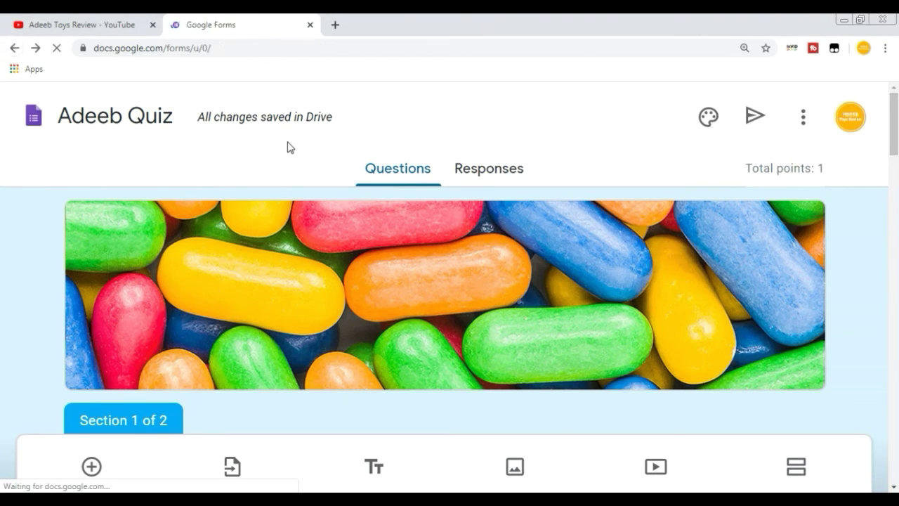
- Check the recent forms on the Forms home page for the saved quiz
{"action": "scroll", "coordinate": [273, 259], "scroll_direction": "down", "scroll_amount": 2}
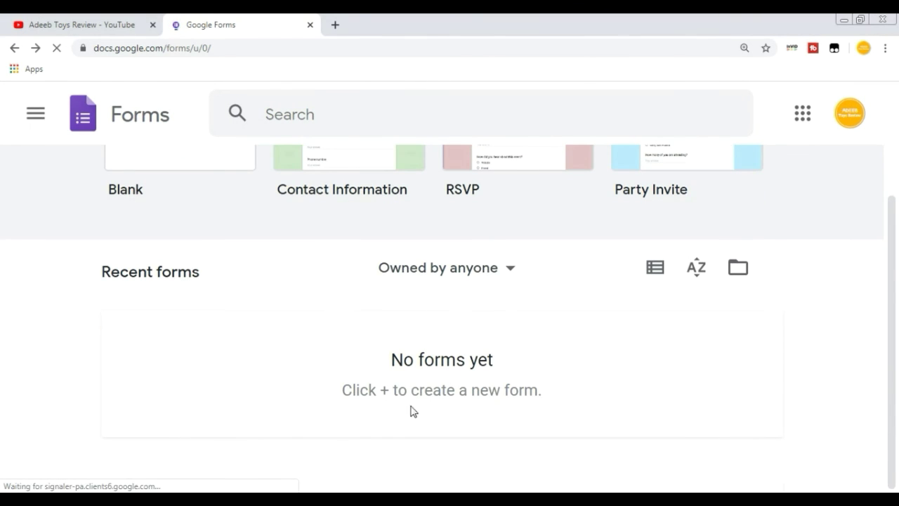
{"action": "scroll", "coordinate": [542, 315], "scroll_direction": "up", "scroll_amount": 2}
{"action": "scroll", "coordinate": [541, 315], "scroll_direction": "down", "scroll_amount": 2}
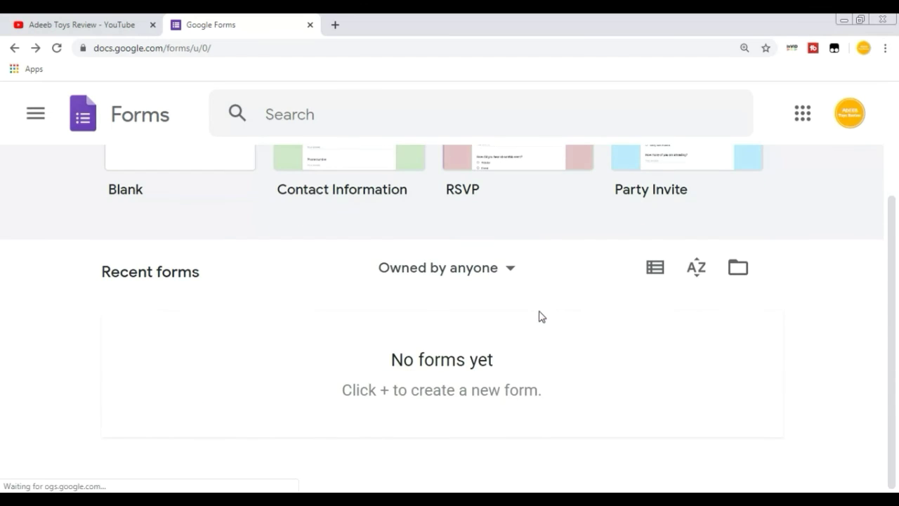
{"action": "scroll", "coordinate": [251, 372], "scroll_direction": "down", "scroll_amount": 2}
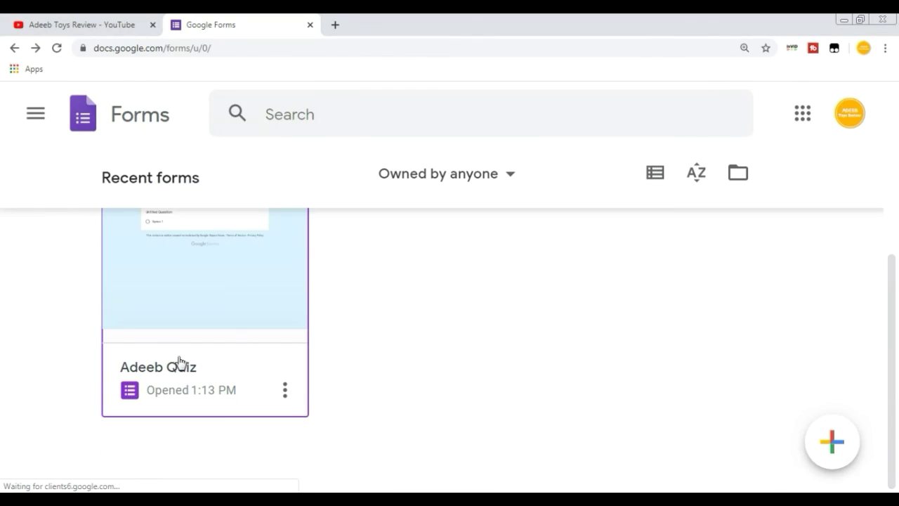
{"action": "scroll", "coordinate": [242, 315], "scroll_direction": "up", "scroll_amount": 1}
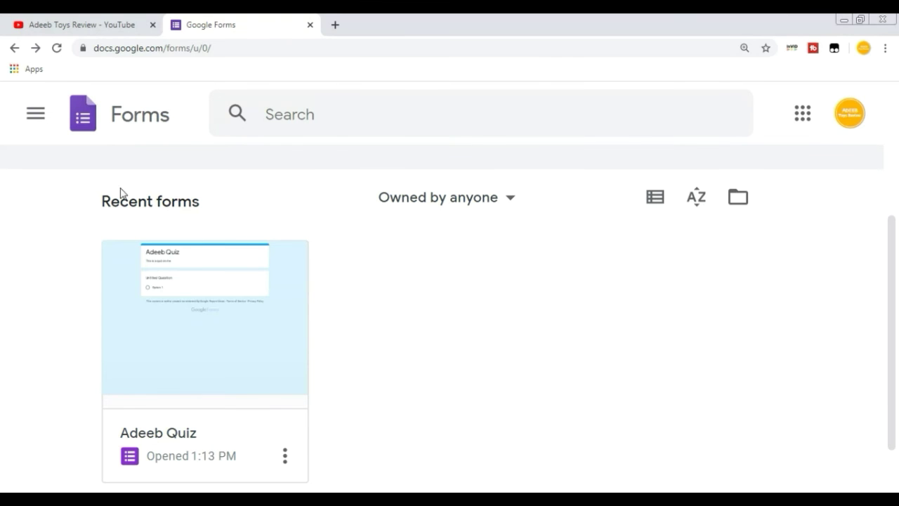
- Reopen the quiz form to view it, and return to the Forms home page
{"action": "left_click", "coordinate": [33, 47]}
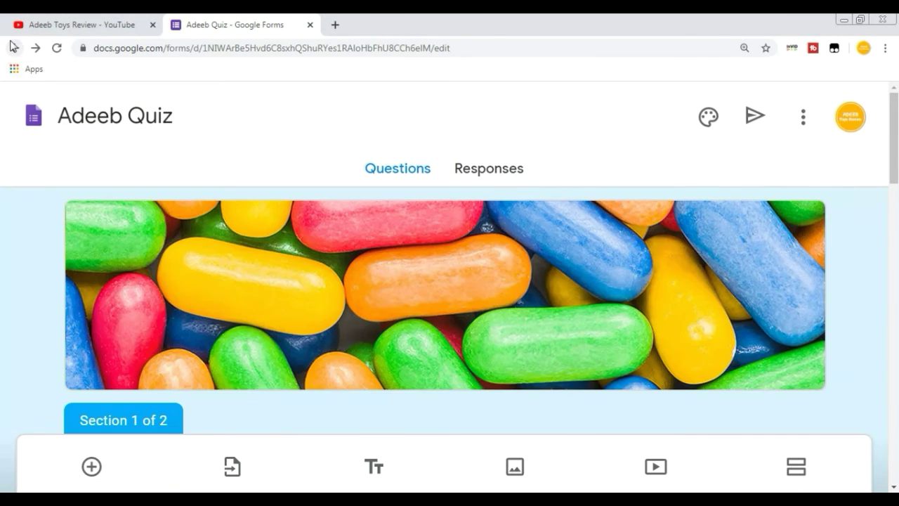
{"action": "left_click", "coordinate": [17, 47]}
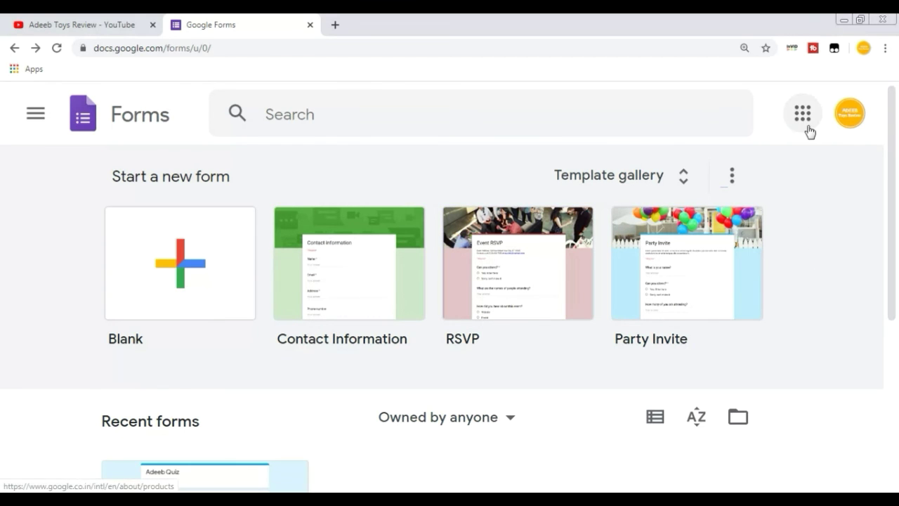
- Examine the Forms main menu and the file picker for the recent forms, closing each without choosing anything
{"action": "left_click", "coordinate": [36, 127]}
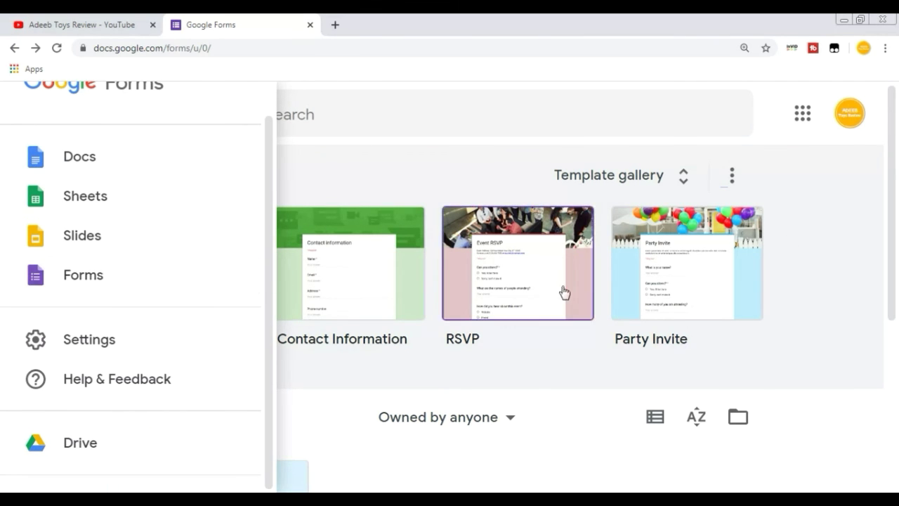
{"action": "left_click", "coordinate": [780, 307]}
{"action": "scroll", "coordinate": [797, 302], "scroll_direction": "down", "scroll_amount": 1}
{"action": "scroll", "coordinate": [794, 292], "scroll_direction": "down", "scroll_amount": 3}
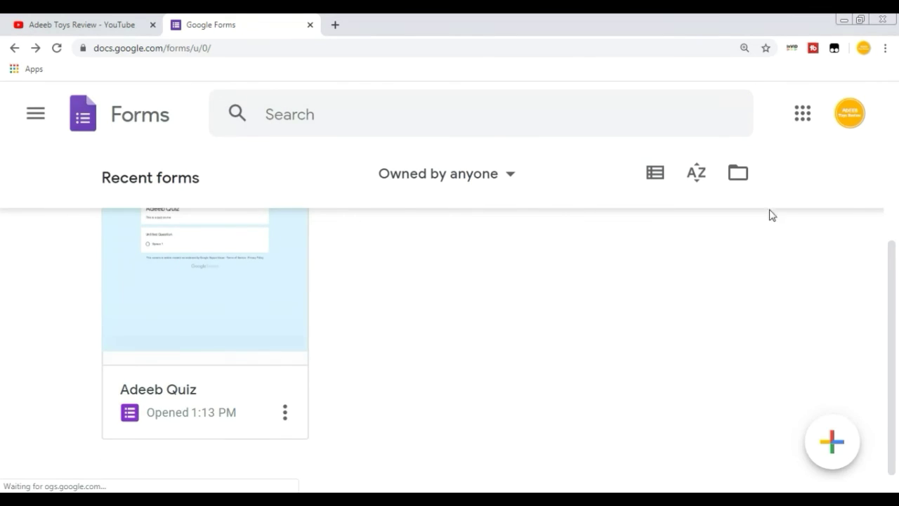
{"action": "left_click", "coordinate": [737, 175]}
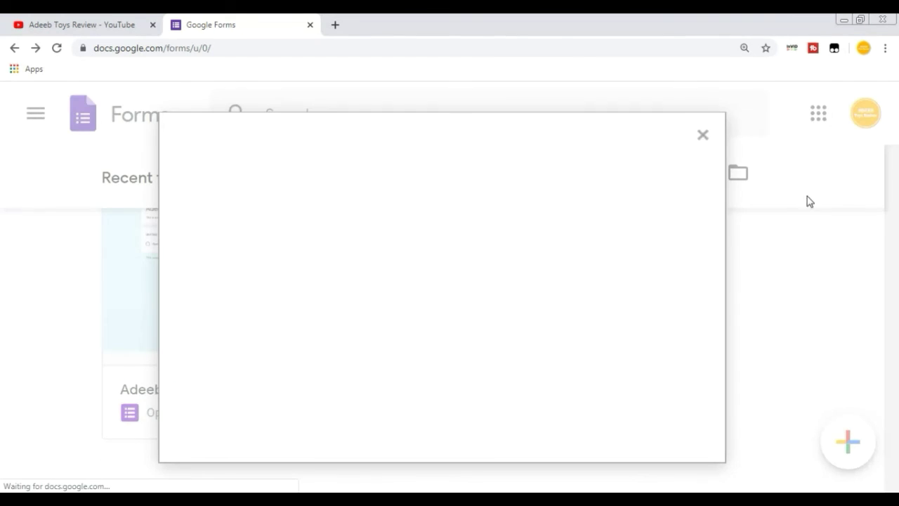
{"action": "left_click", "coordinate": [702, 141]}
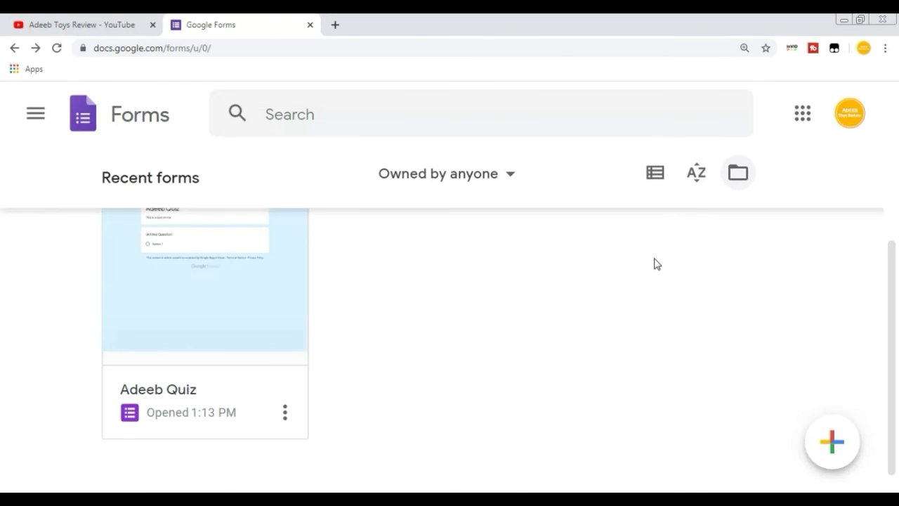